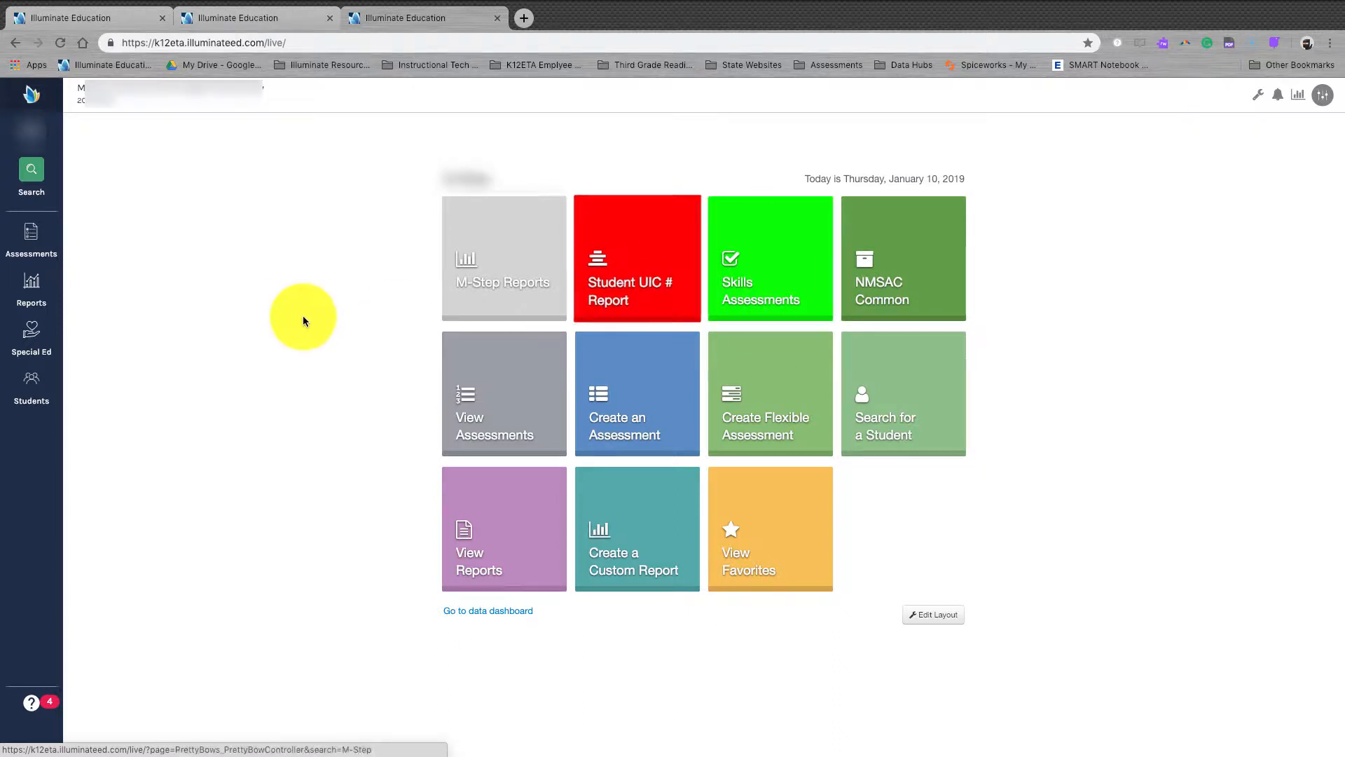
# Step: Open Chad Sample from the full assessments list and dismiss the no-responses prompt
pyautogui.click(41, 238)
pyautogui.click(117, 171)
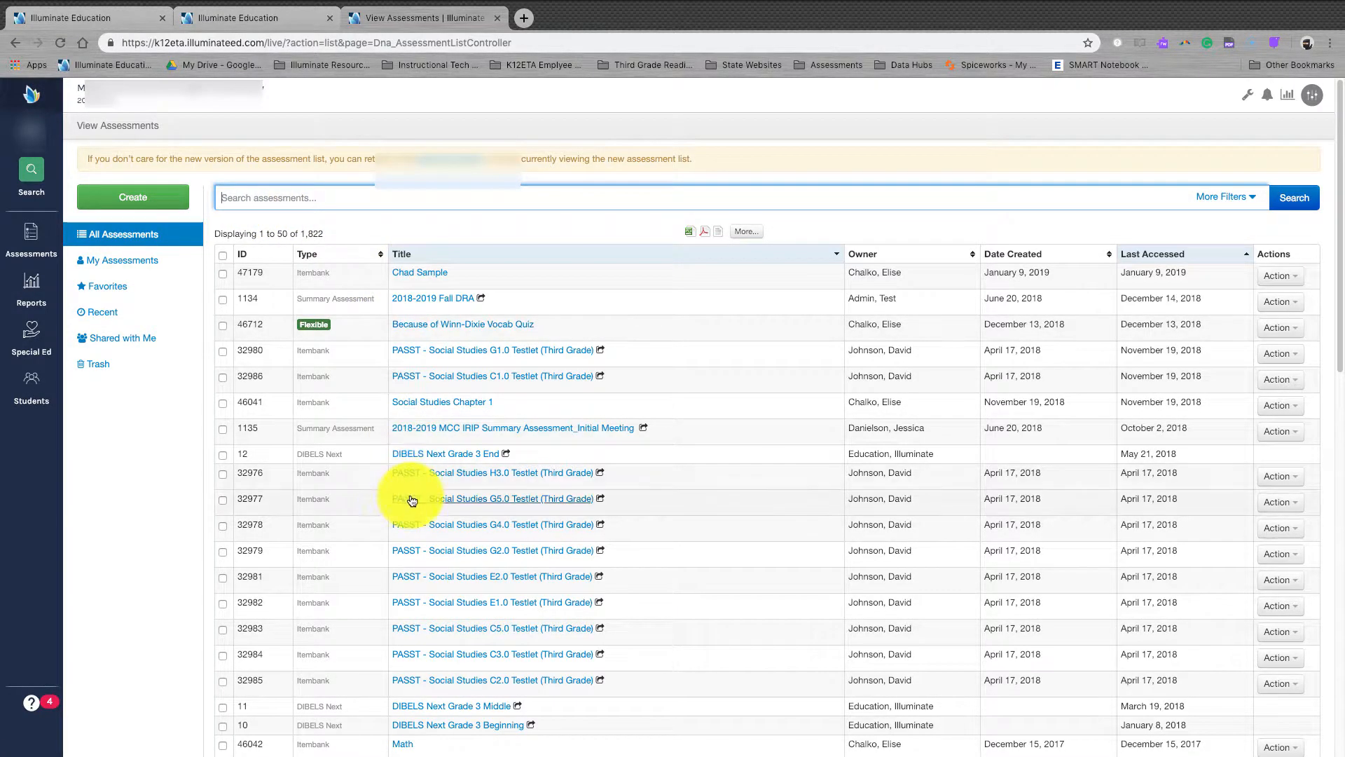
pyautogui.click(428, 274)
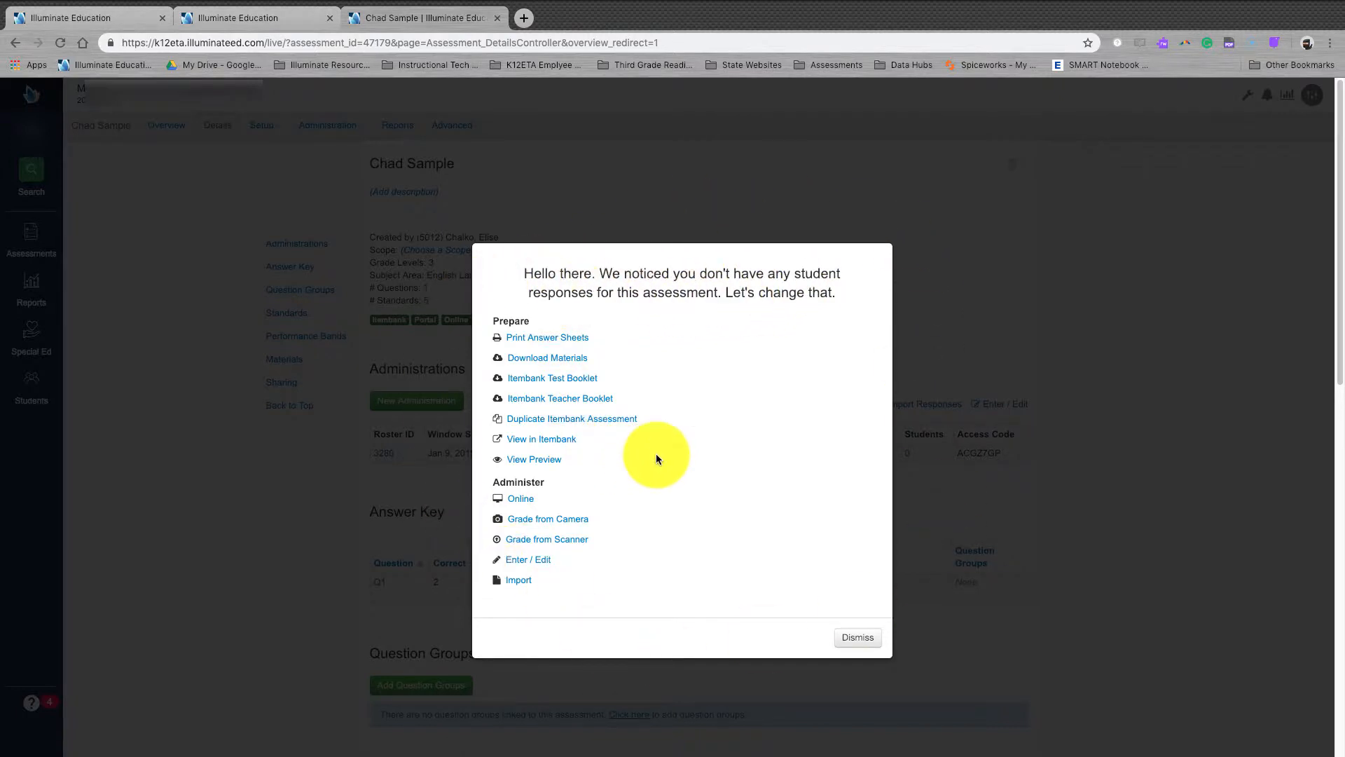
pyautogui.click(859, 639)
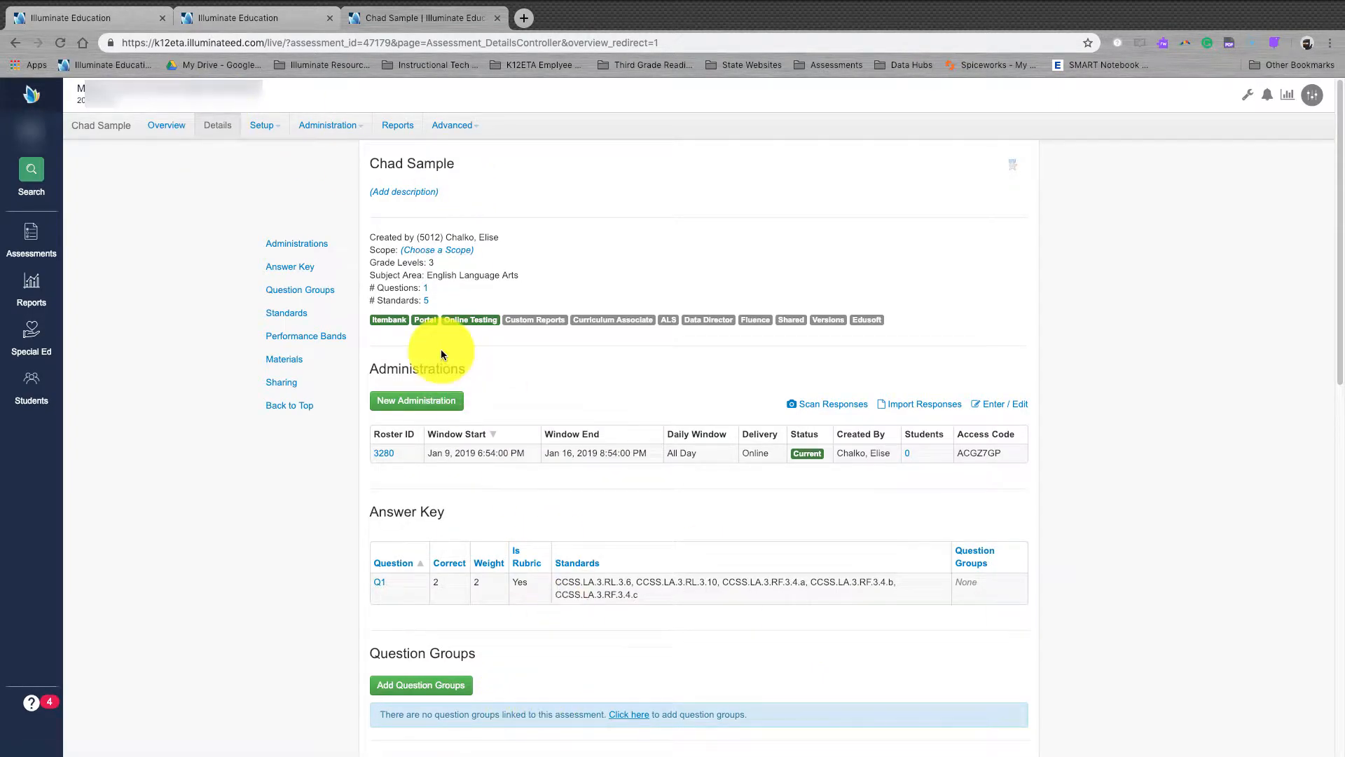
# Step: Create a quick-code online testing administration for Chad Sample from its Online Testing page
pyautogui.click(362, 130)
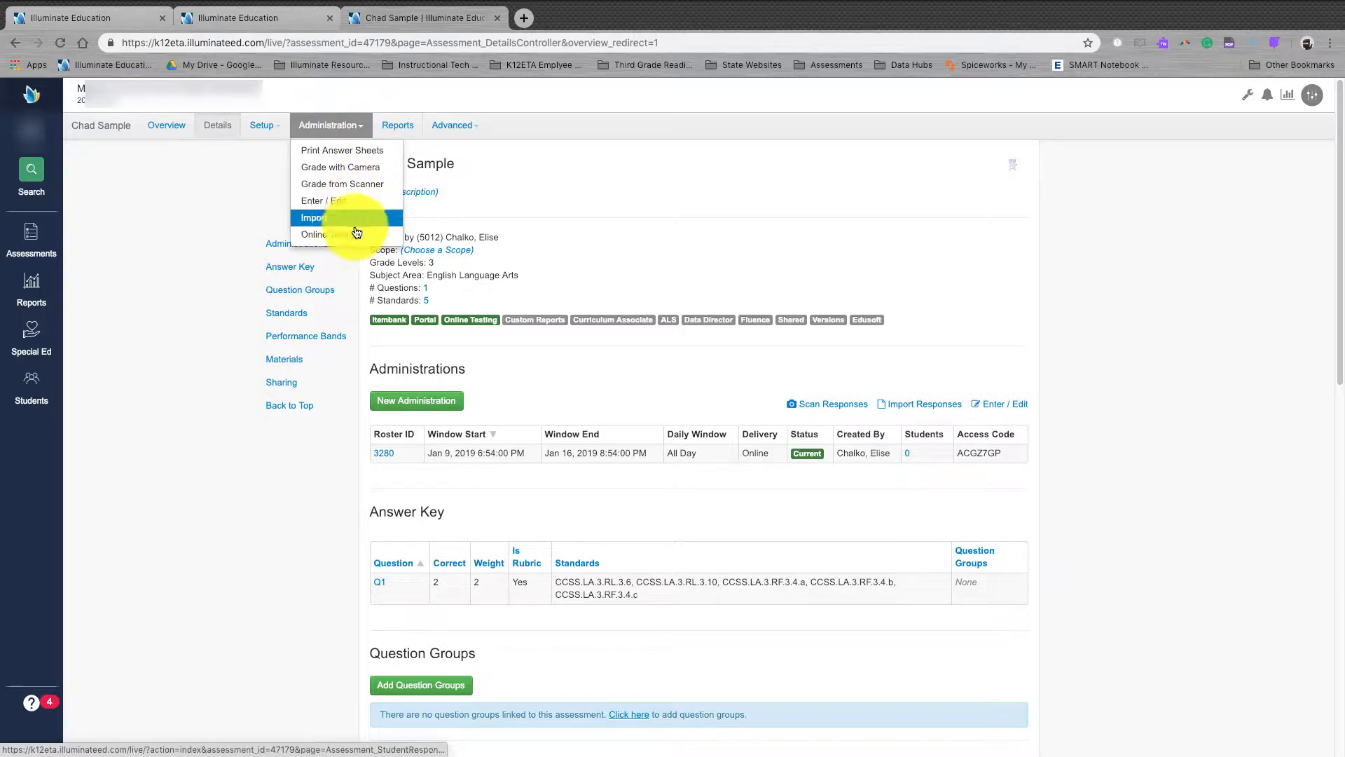
pyautogui.click(357, 238)
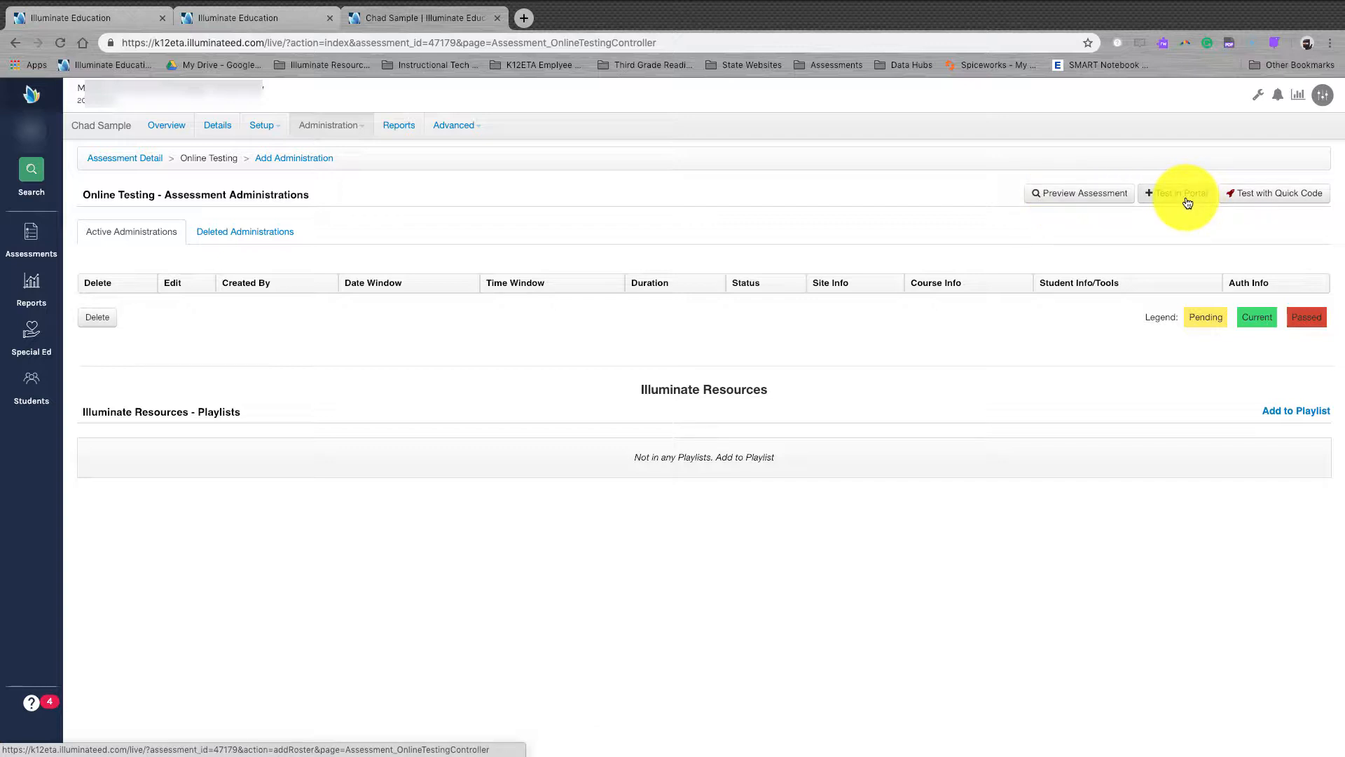
pyautogui.click(1261, 198)
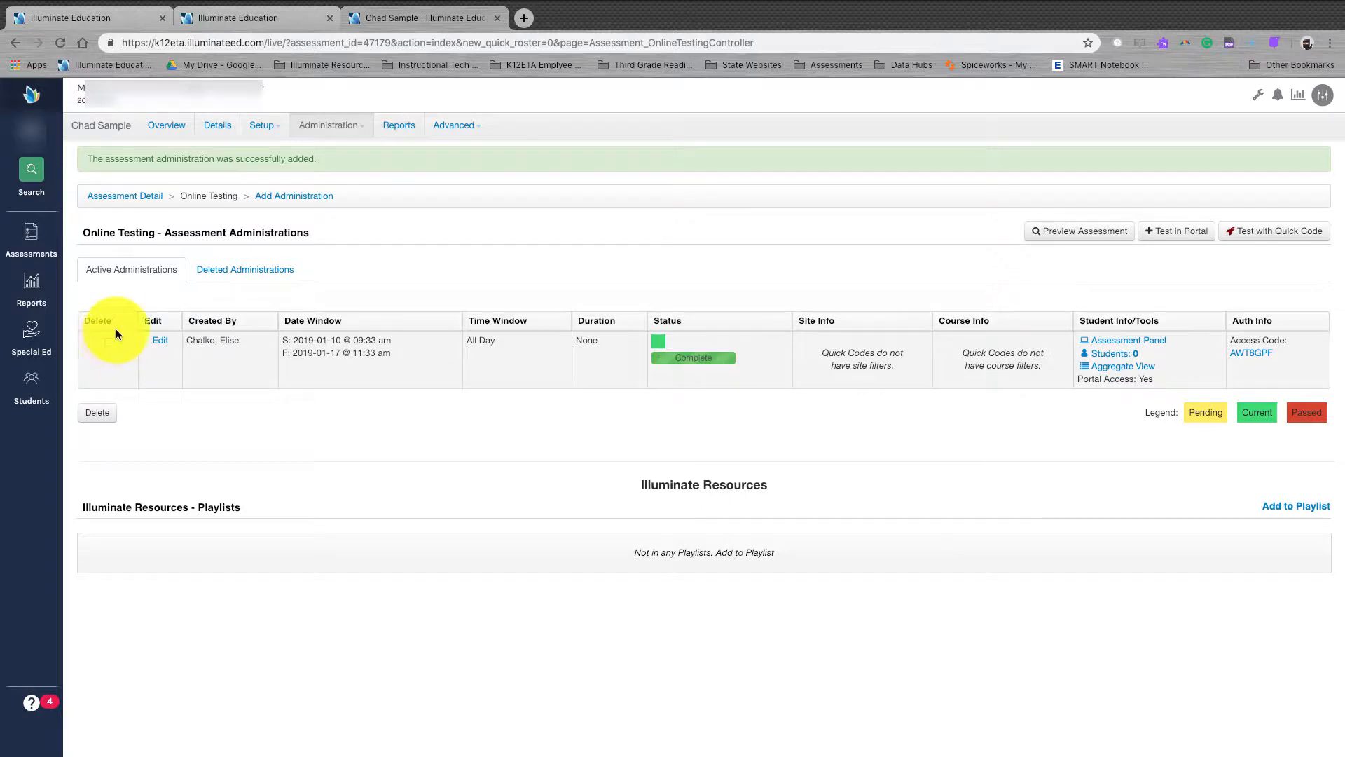
# Step: Edit the quick-code administration and expand its Administration, Tool and Assessment Review Settings sections
pyautogui.click(163, 347)
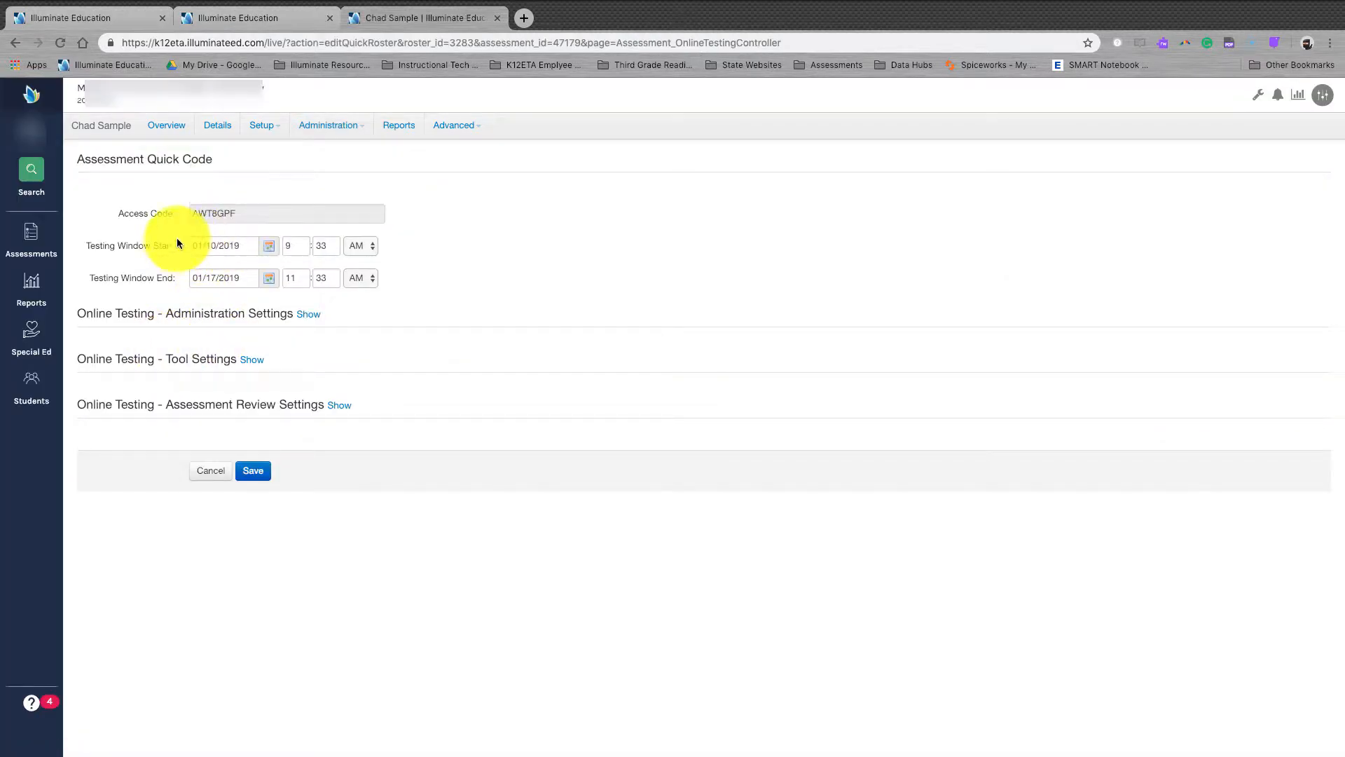
pyautogui.click(306, 314)
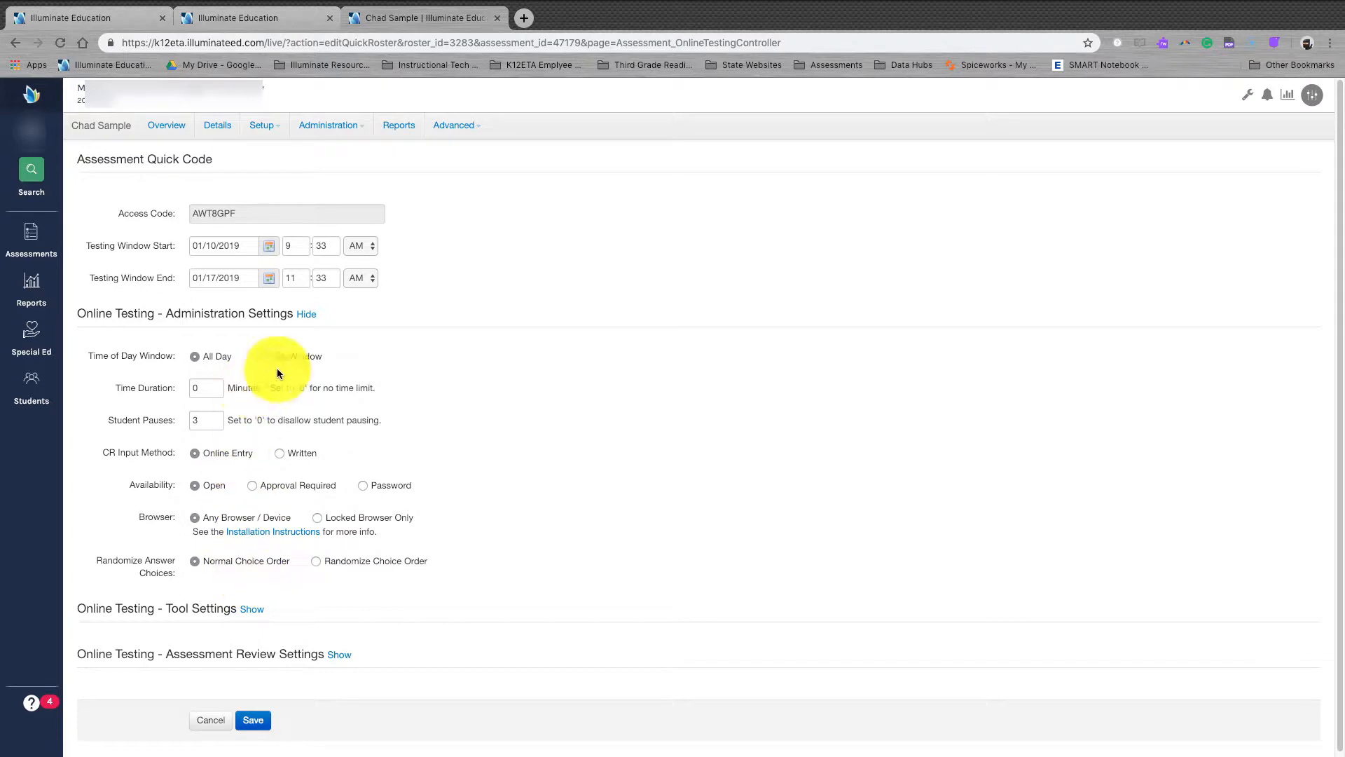
pyautogui.scroll(-2, 524, 531)
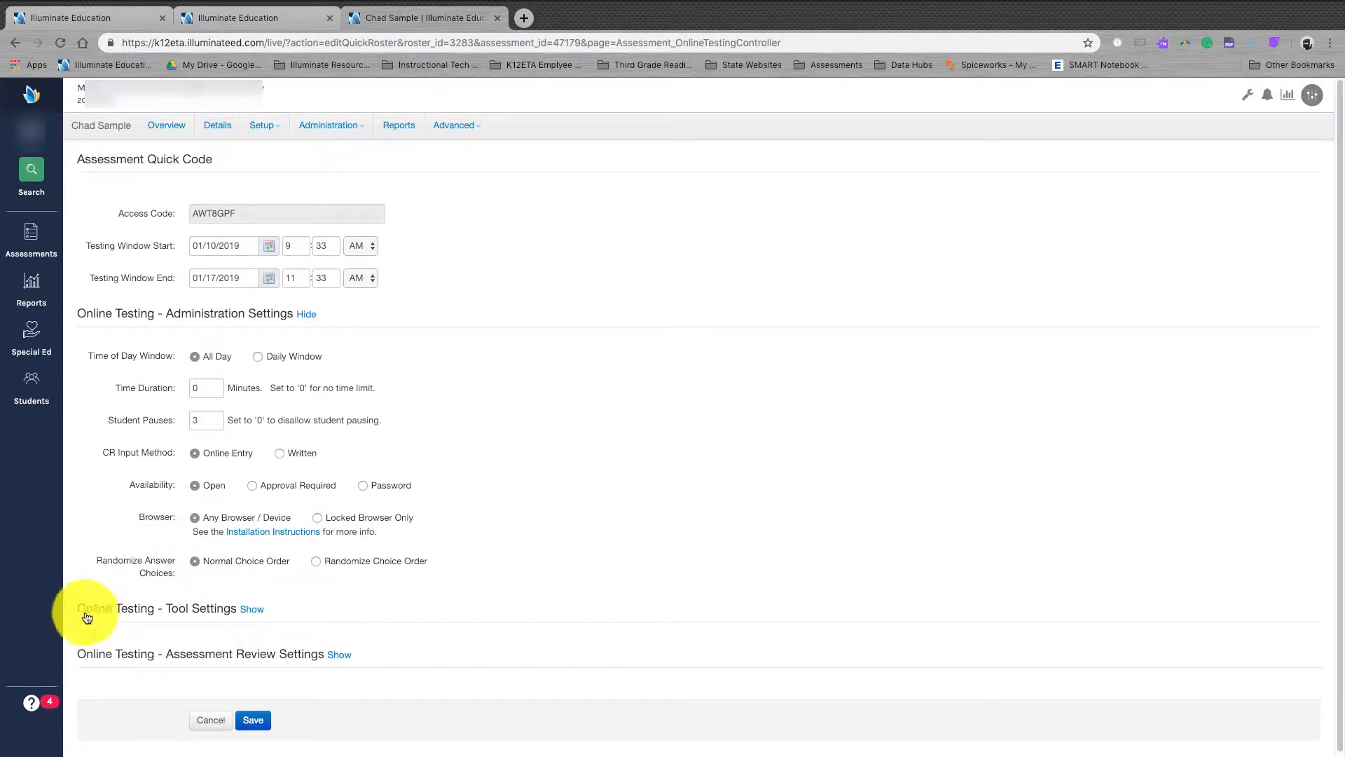
pyautogui.click(254, 610)
pyautogui.scroll(-3, 358, 618)
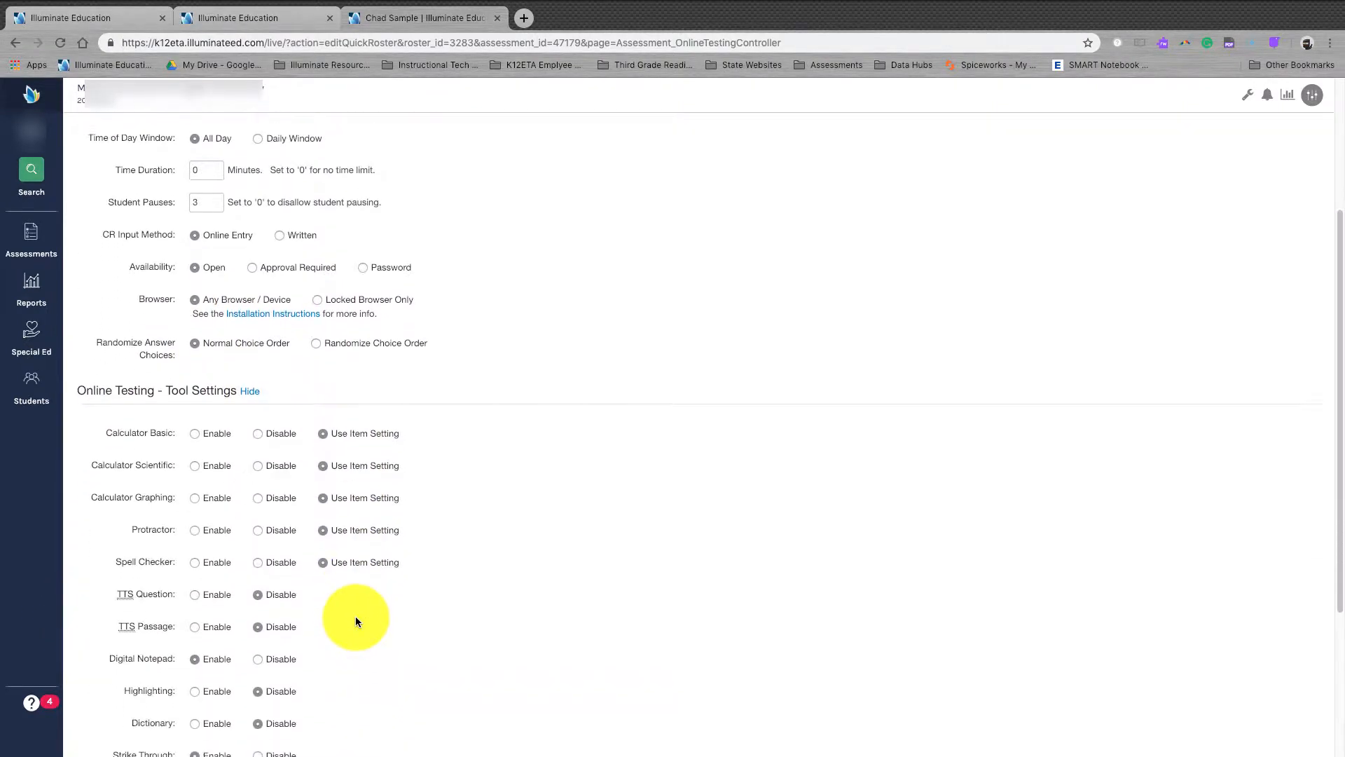
pyautogui.scroll(-5, 355, 616)
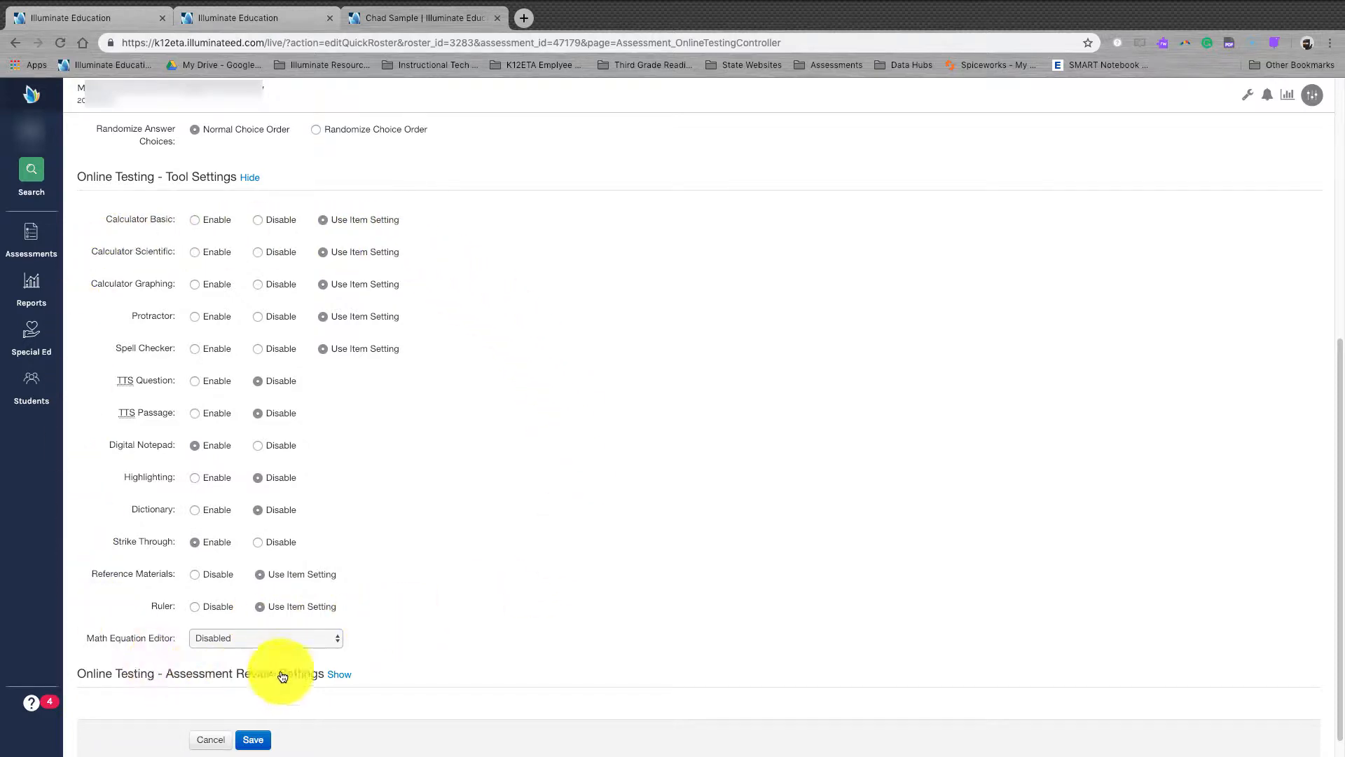
pyautogui.scroll(-2, 262, 599)
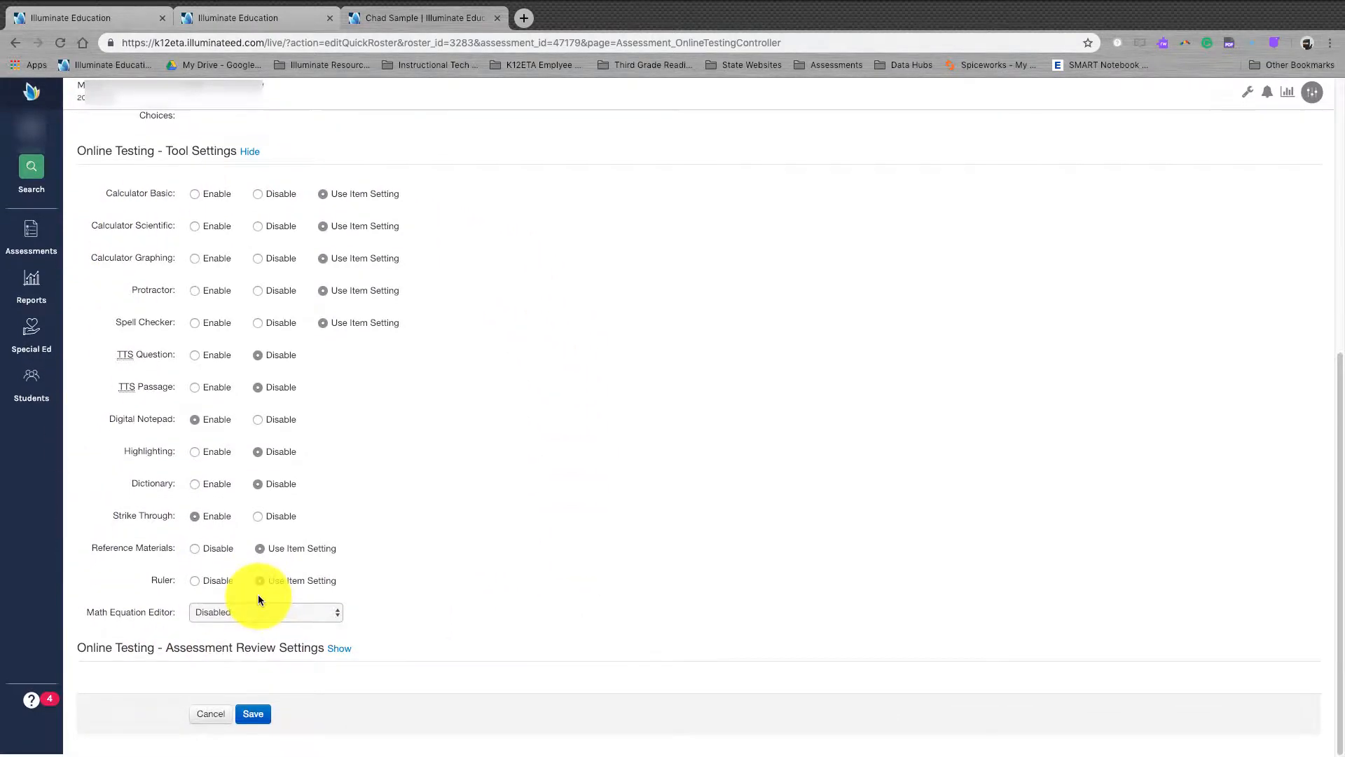
pyautogui.click(338, 651)
pyautogui.scroll(-1, 432, 653)
pyautogui.scroll(-1, 432, 653)
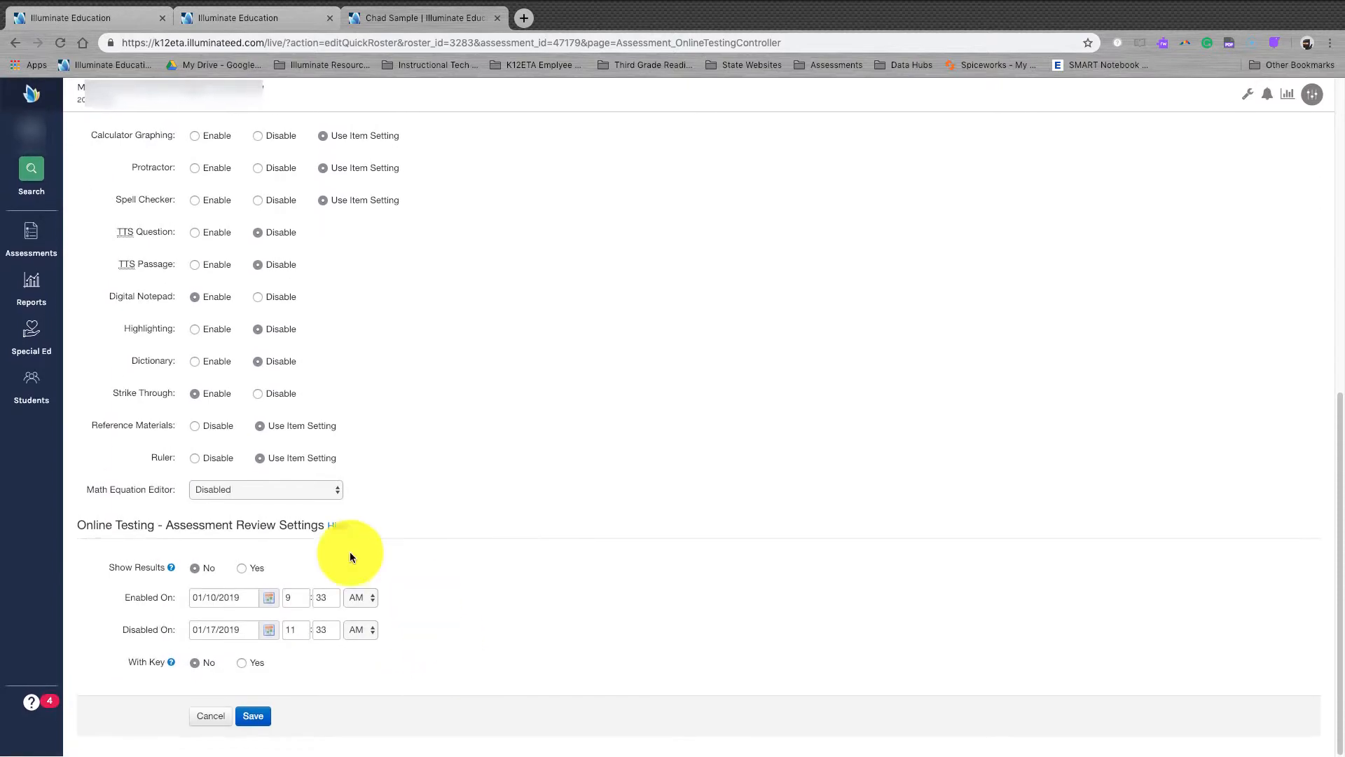
# Step: Set Show Results to Yes in Assessment Review Settings and save the administration
pyautogui.click(242, 572)
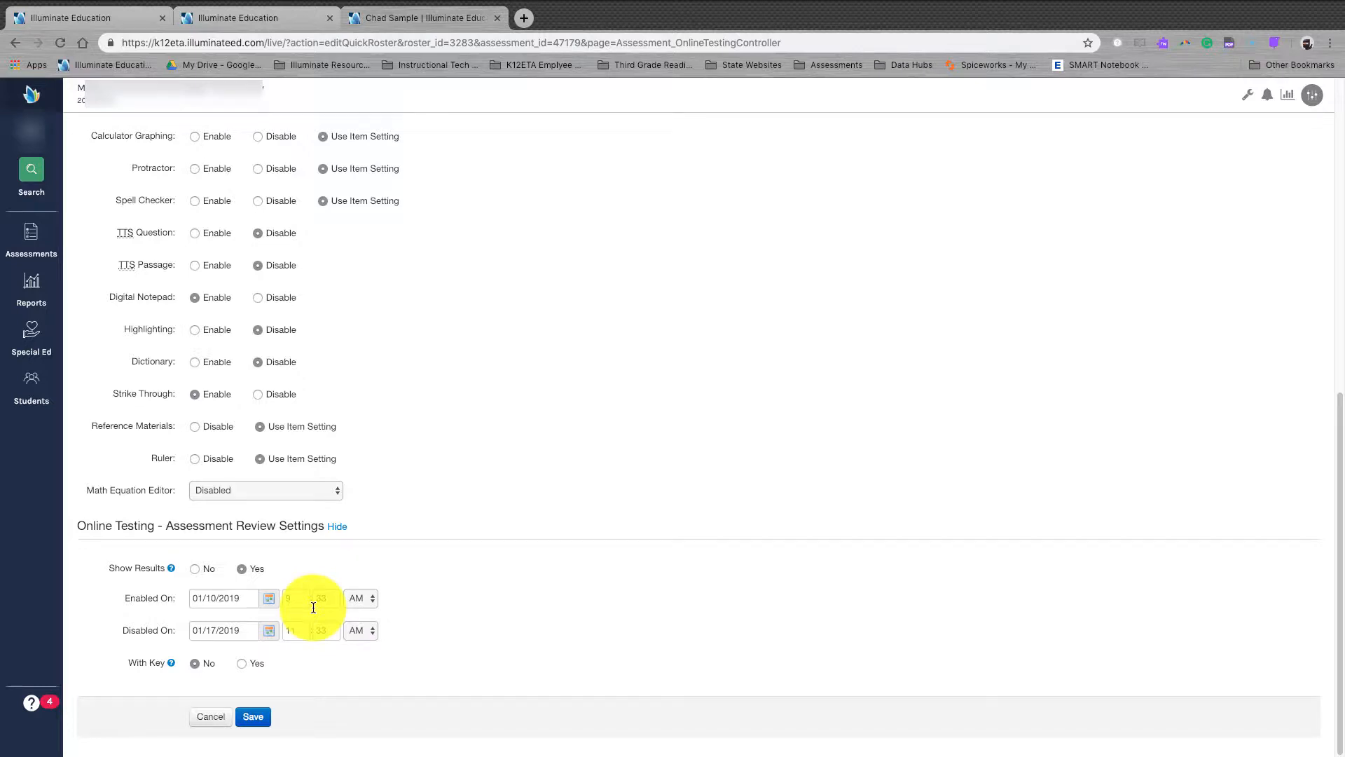
pyautogui.click(263, 719)
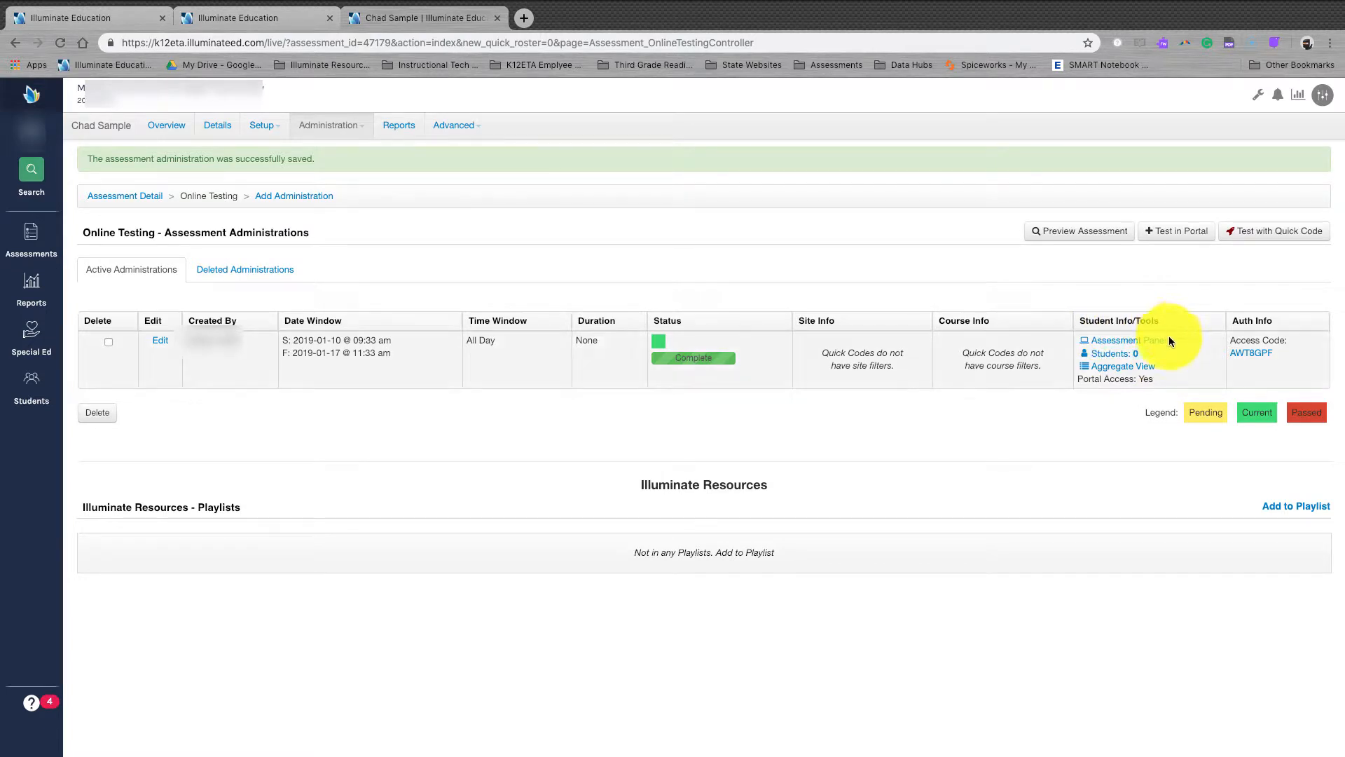
pyautogui.click(1134, 359)
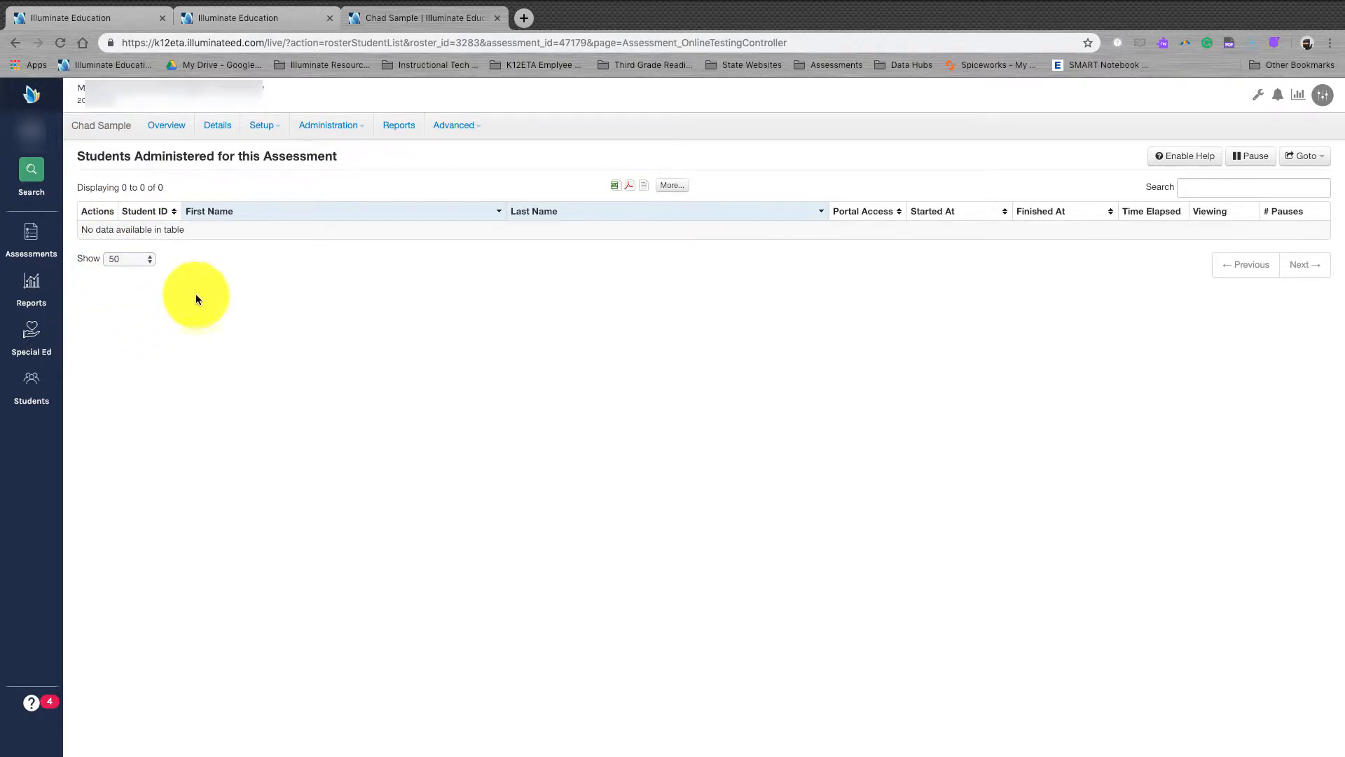
pyautogui.click(14, 42)
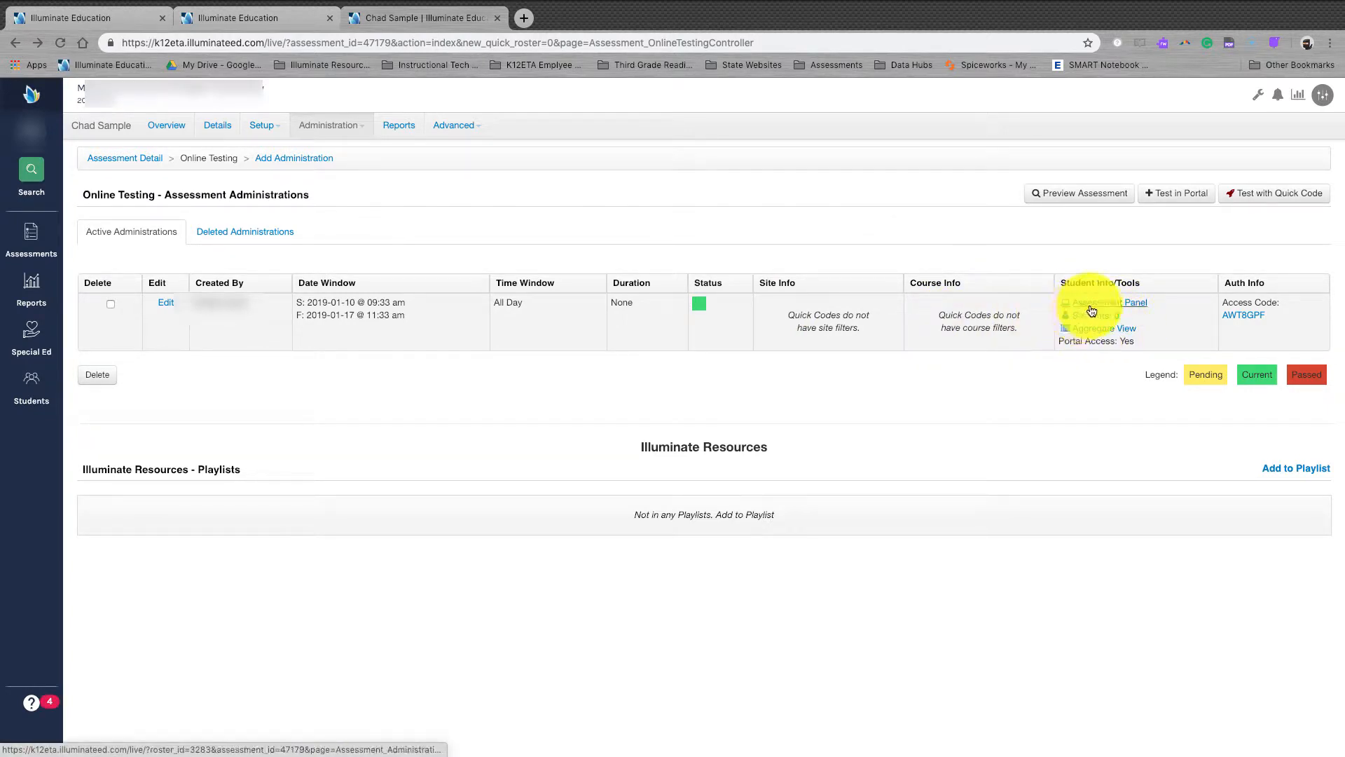
pyautogui.click(1128, 334)
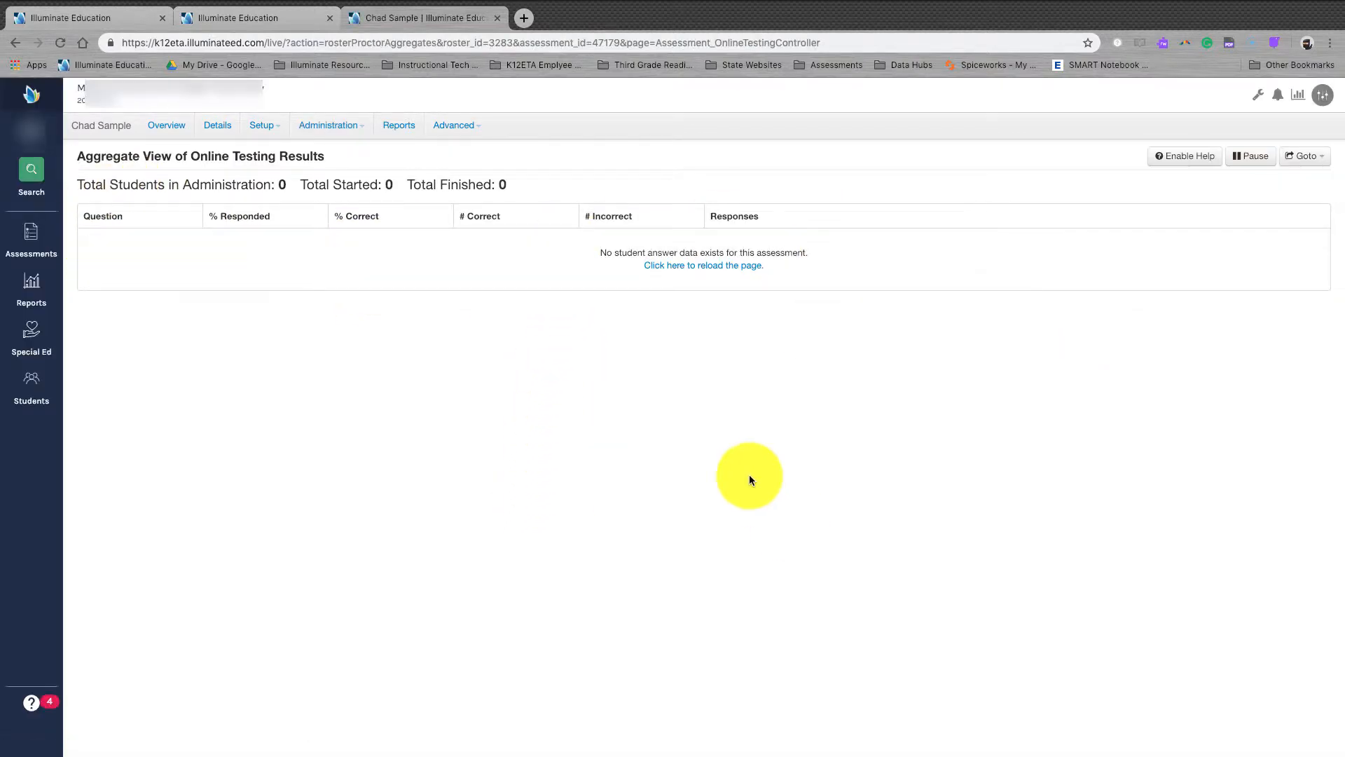
pyautogui.click(16, 43)
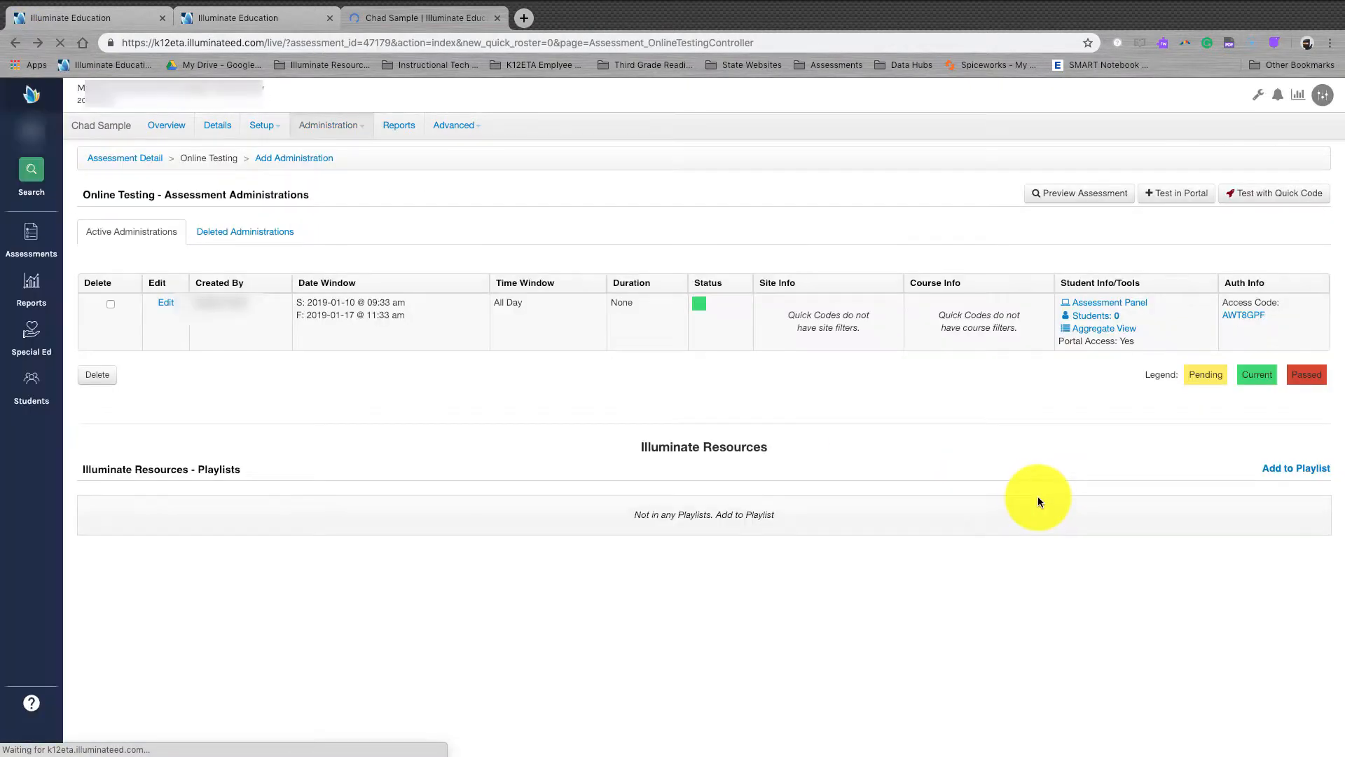
# Step: In the Assessment Panel, view Question 2 responses and toggle the not-started filter back off
pyautogui.click(1128, 309)
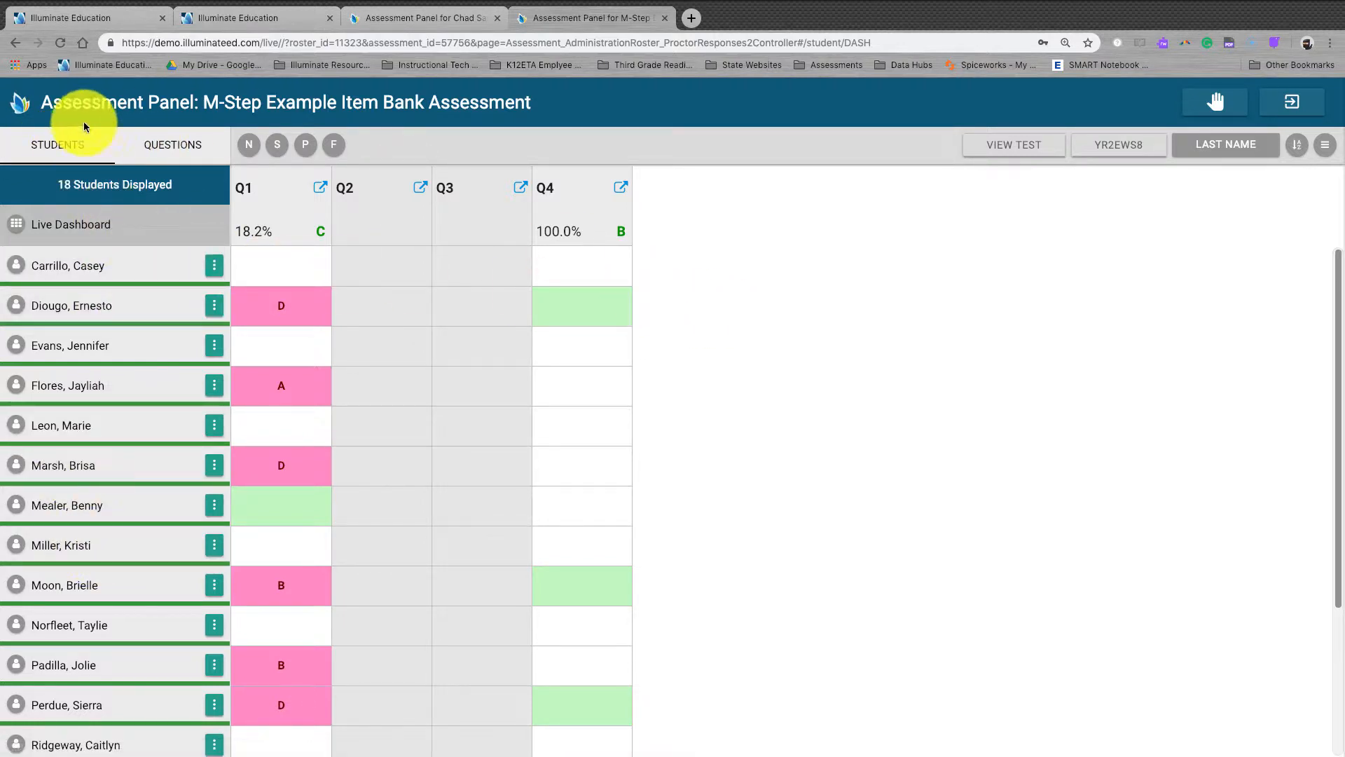
pyautogui.click(173, 155)
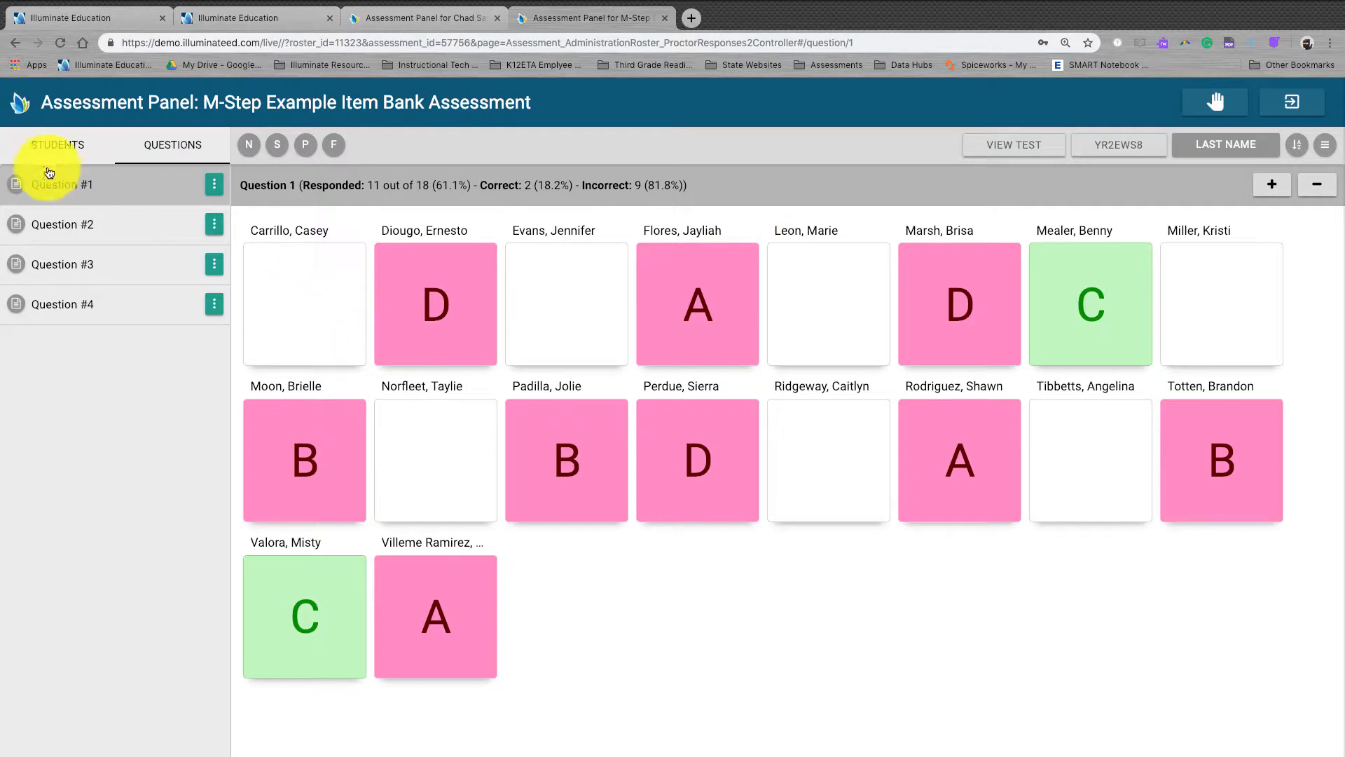
pyautogui.click(66, 221)
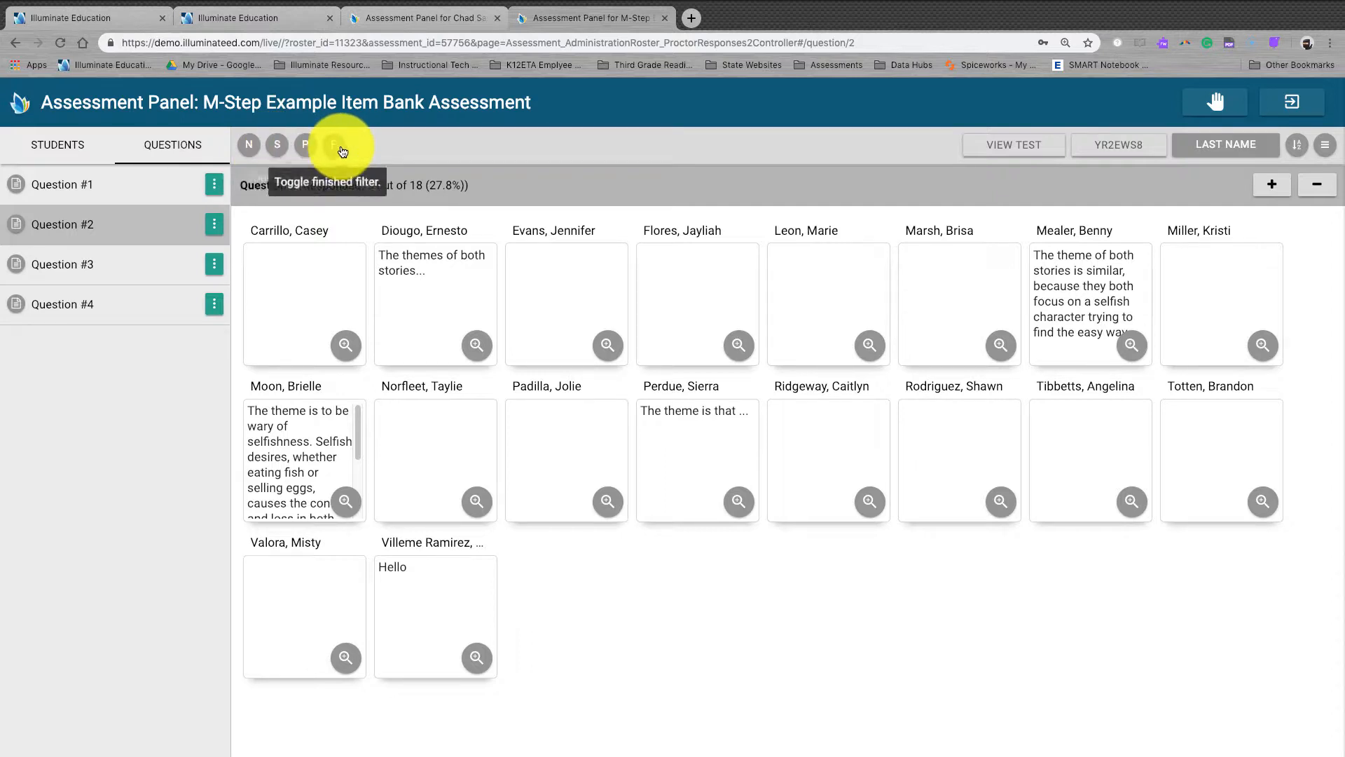
pyautogui.click(250, 146)
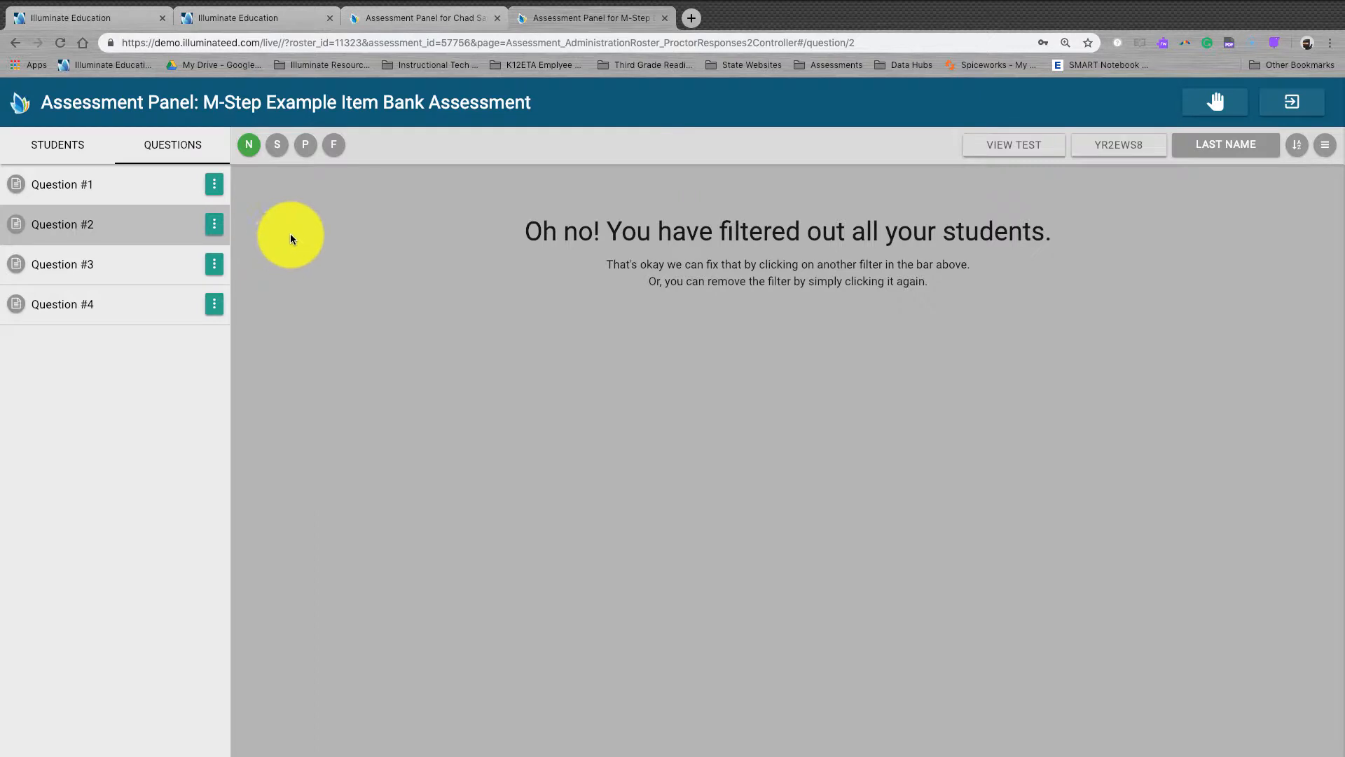
pyautogui.click(249, 147)
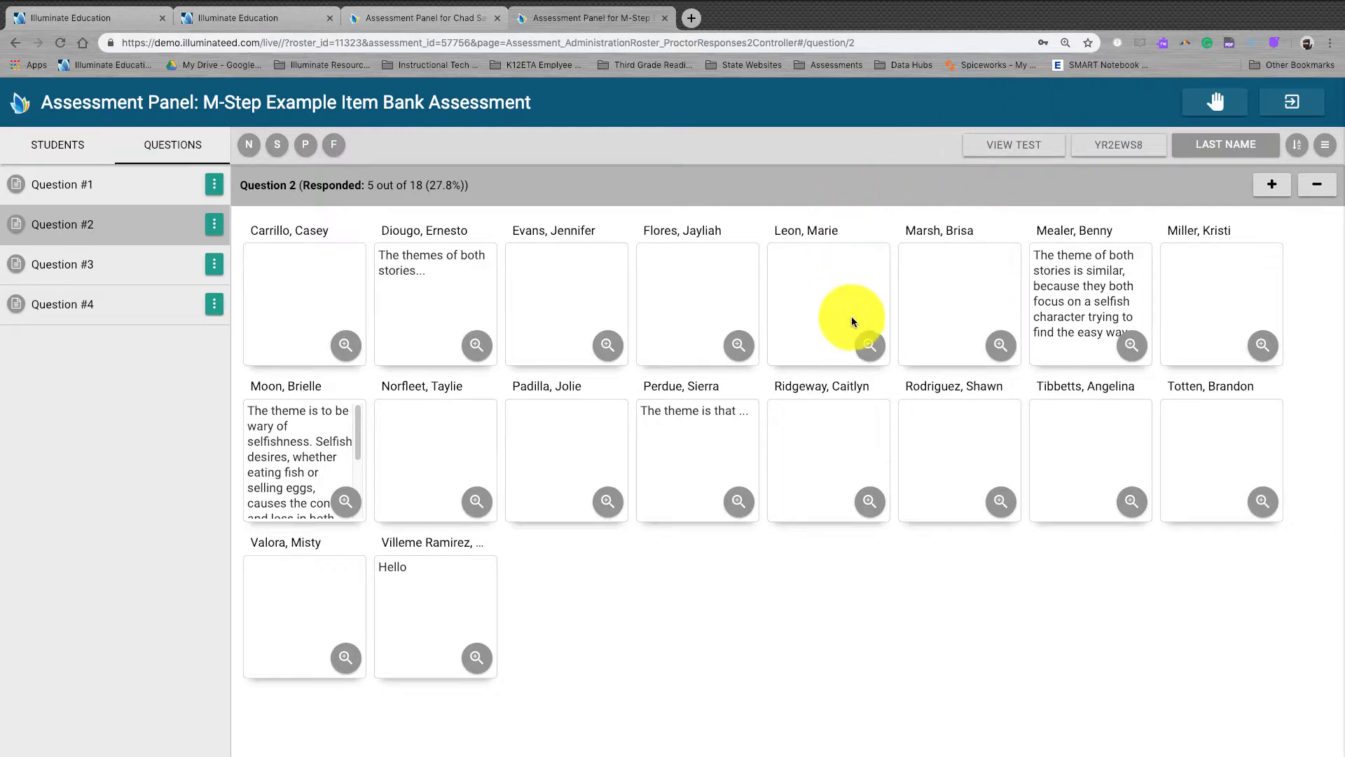
# Step: Check the test's quick access code, then close it to view the students' dashboard grid
pyautogui.click(1113, 150)
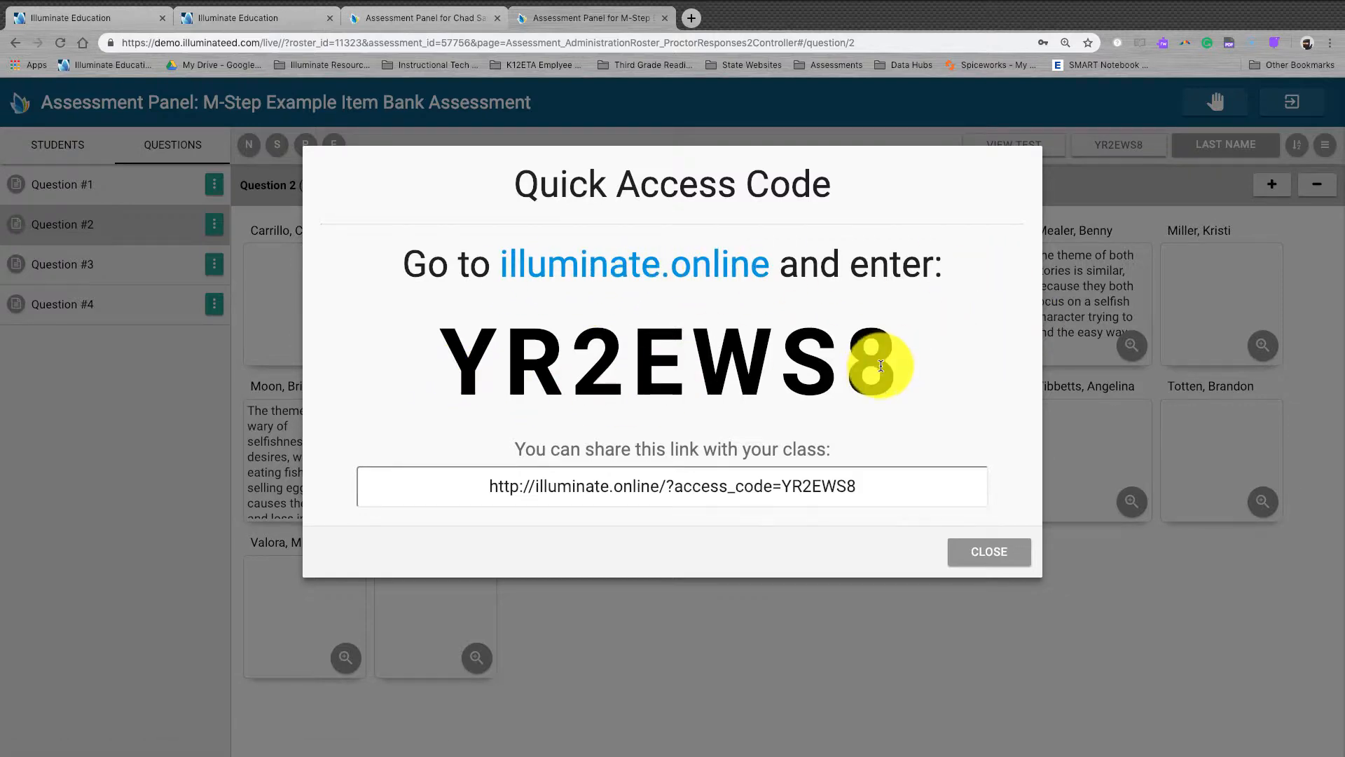
pyautogui.click(1023, 552)
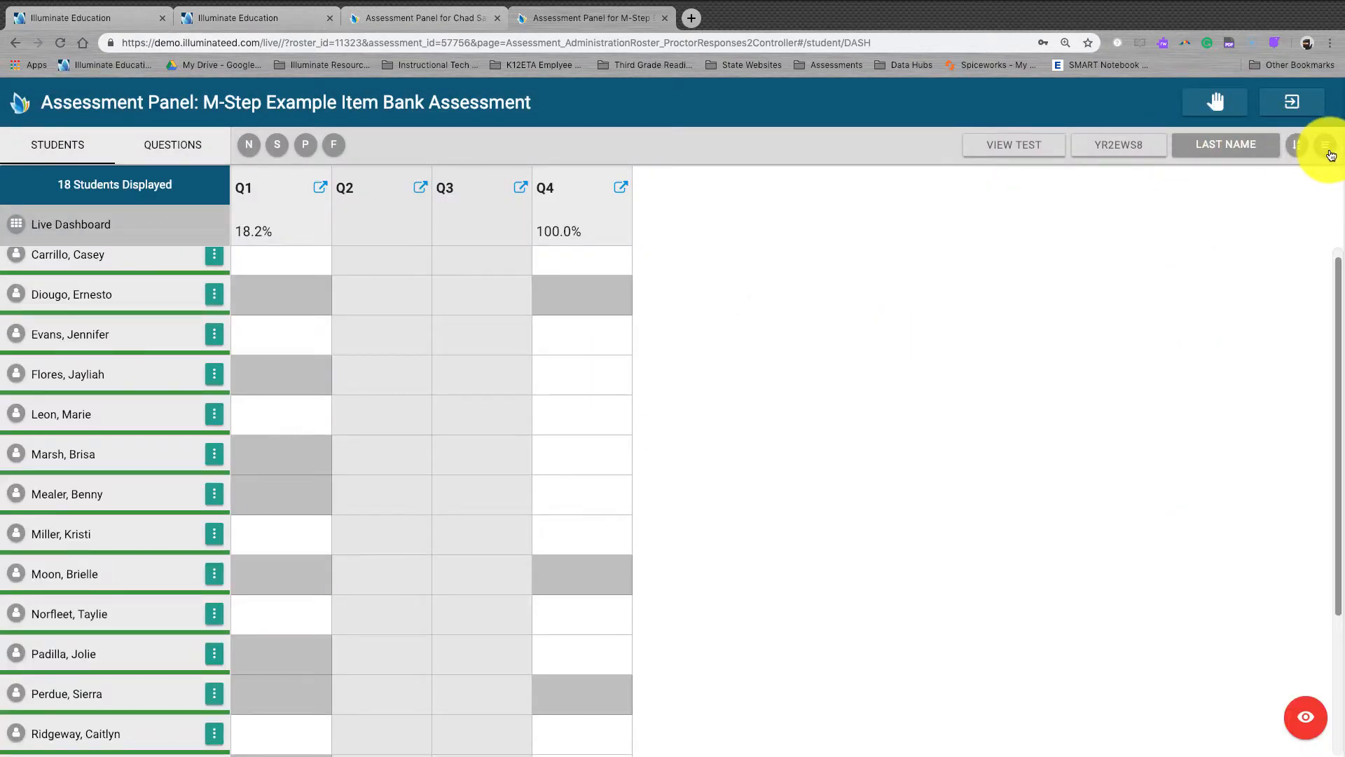
pyautogui.scroll(1, 448, 285)
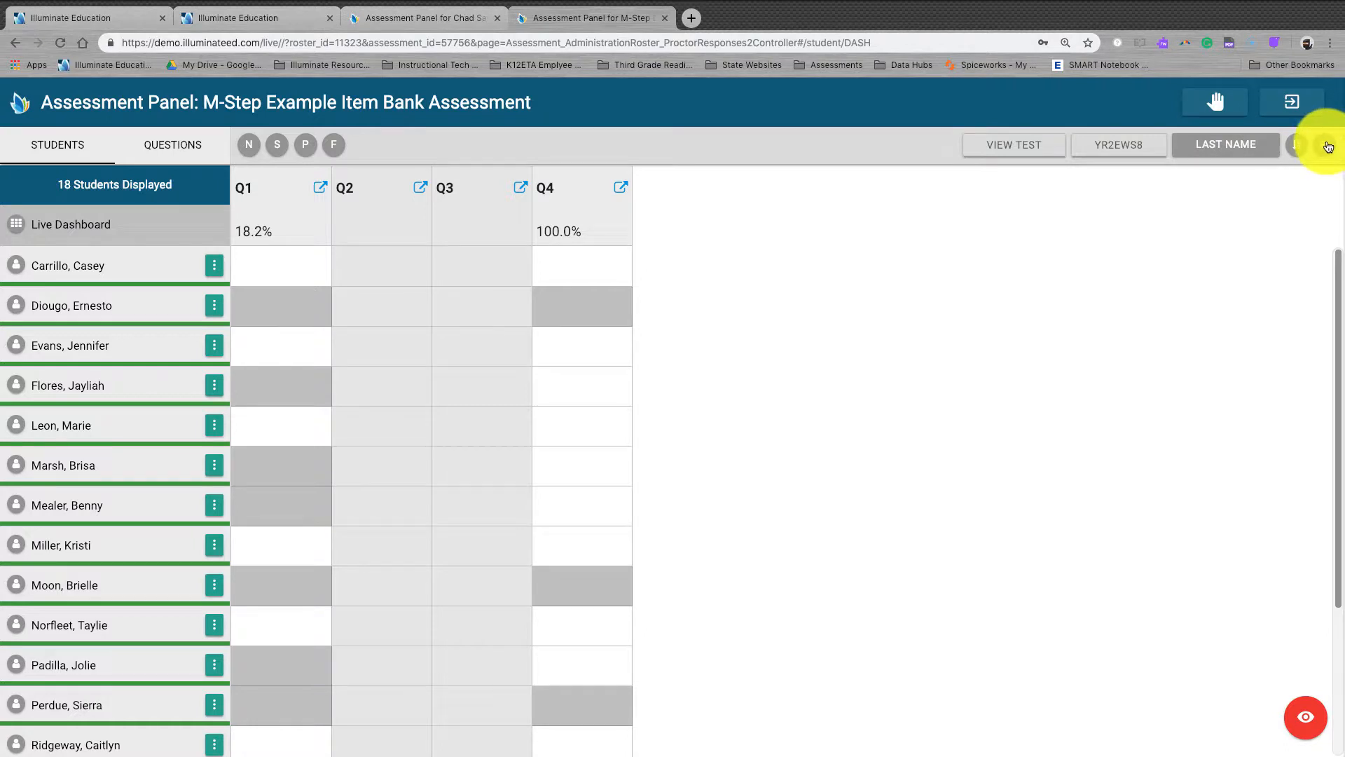
# Step: Show students as Anonymous, re-sort the rows, and open the assessment features menu
pyautogui.click(1247, 143)
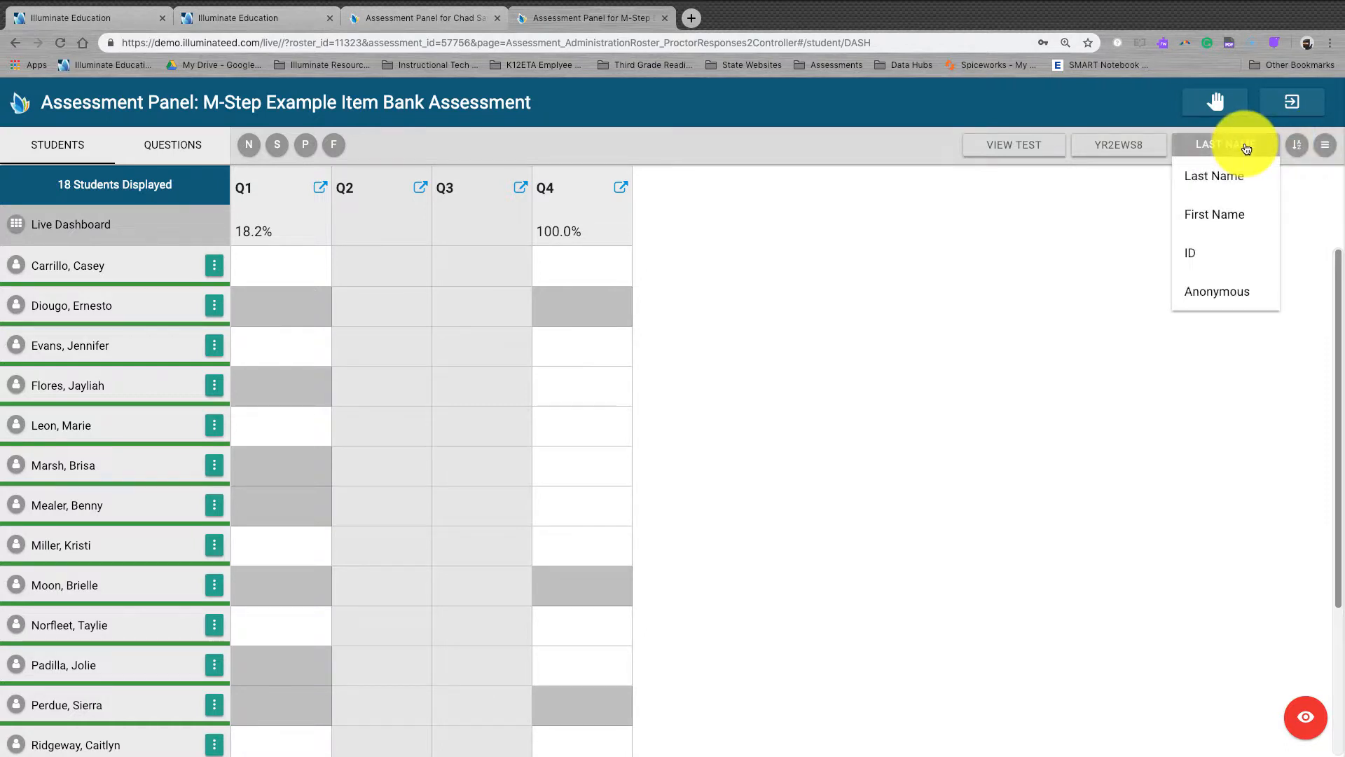
pyautogui.click(1235, 291)
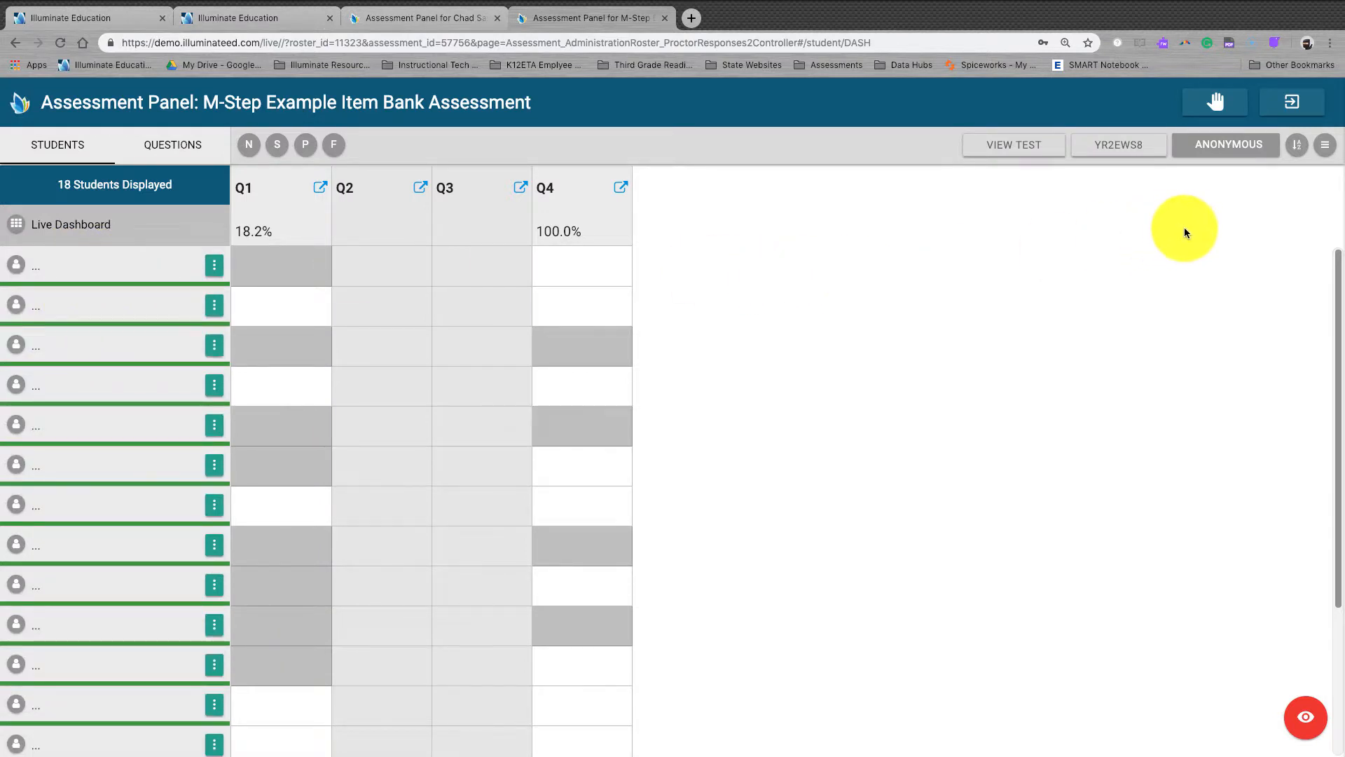
pyautogui.click(1300, 148)
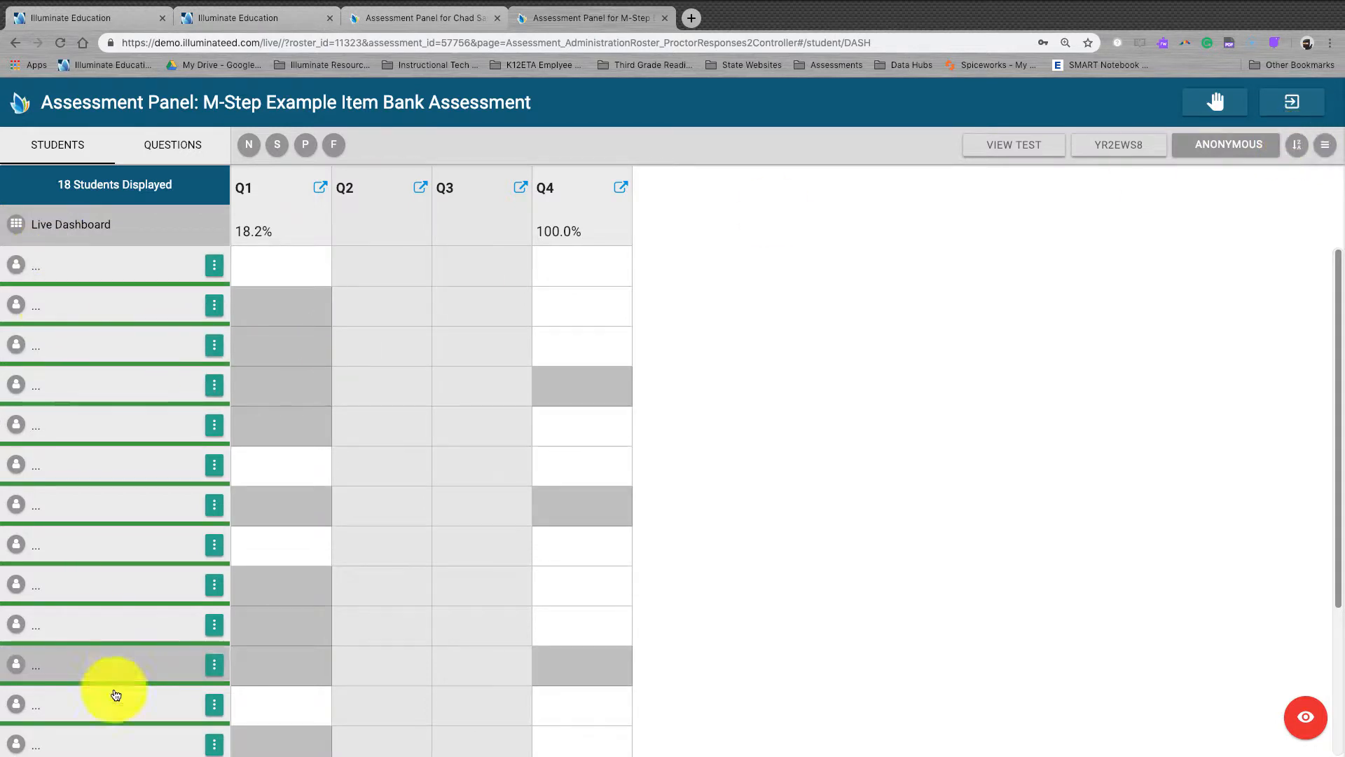
pyautogui.click(1332, 149)
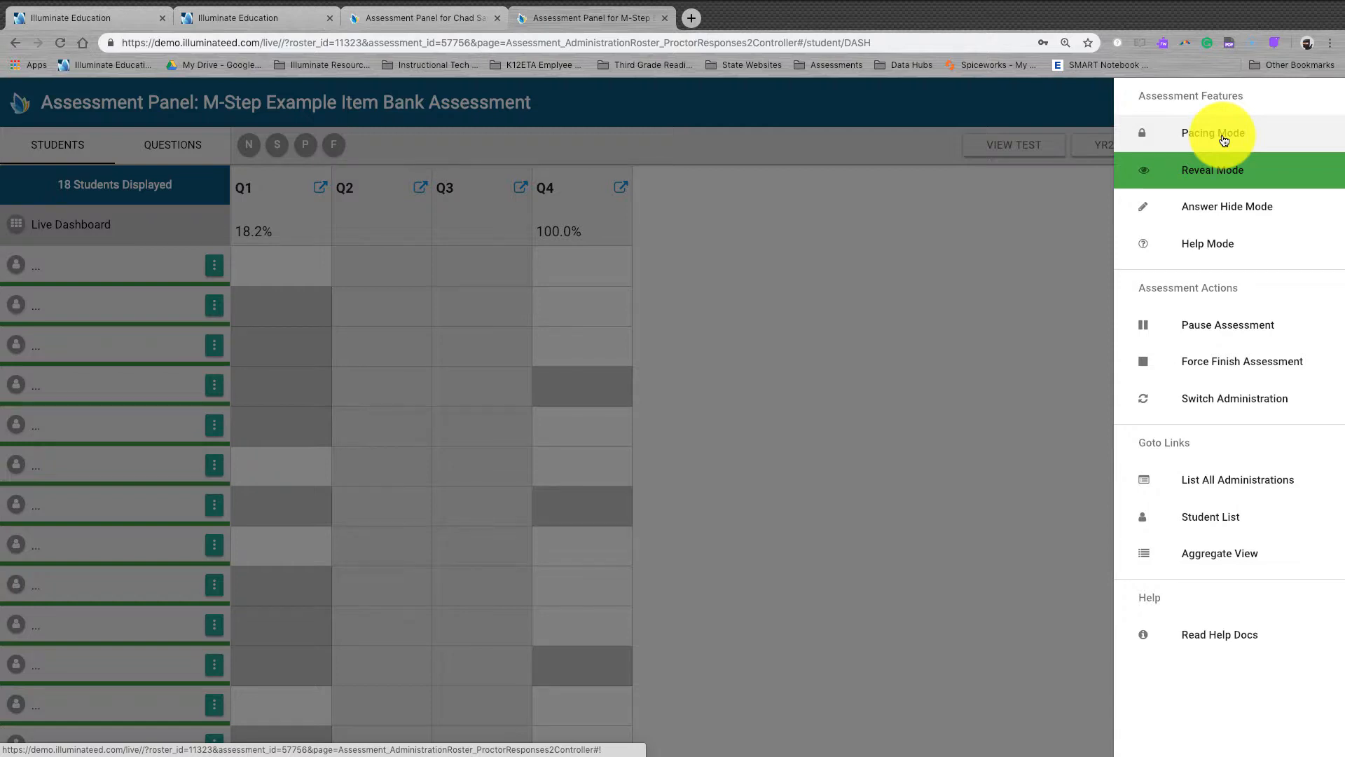
# Step: Toggle Reveal Mode off so the grid shows students' chosen answer letters
pyautogui.click(1277, 180)
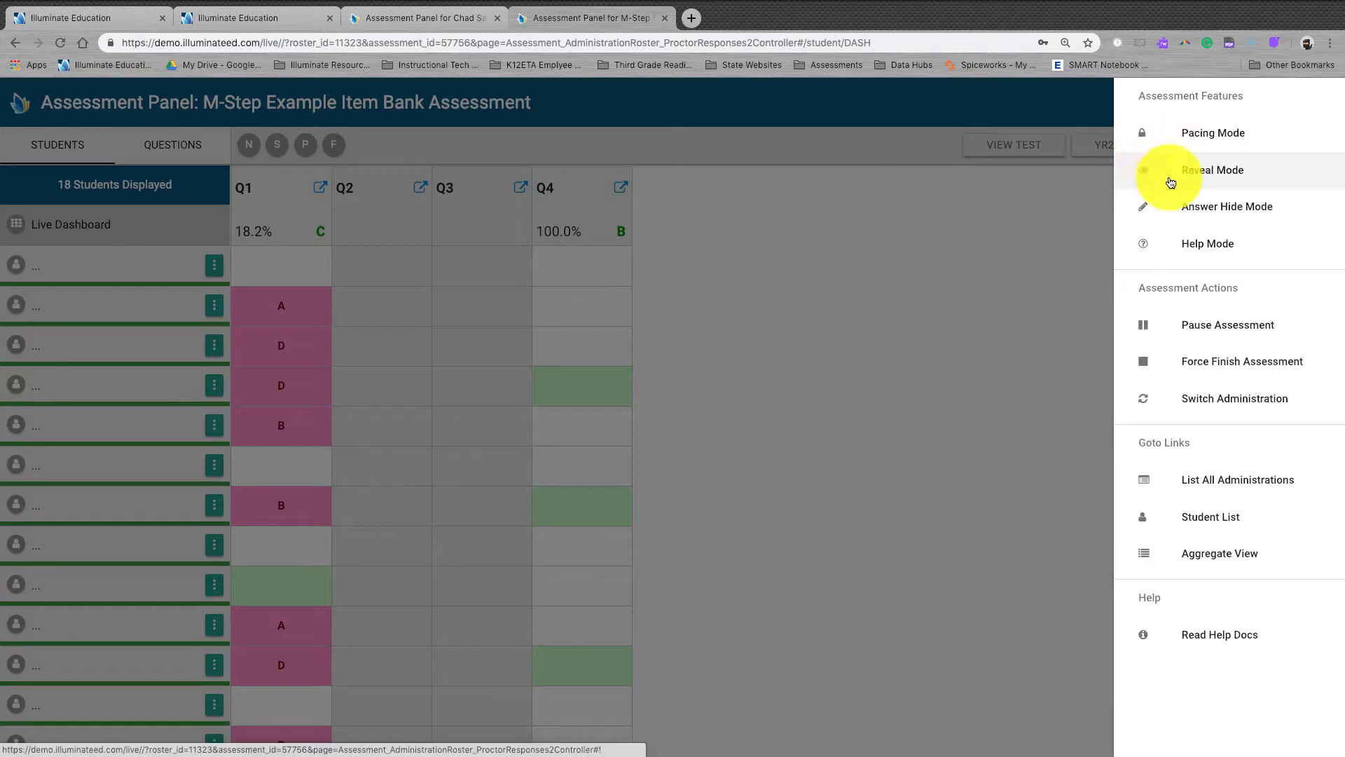
# Step: Switch Reveal Mode back on to hide students' answer letters and answer keys
pyautogui.click(1219, 180)
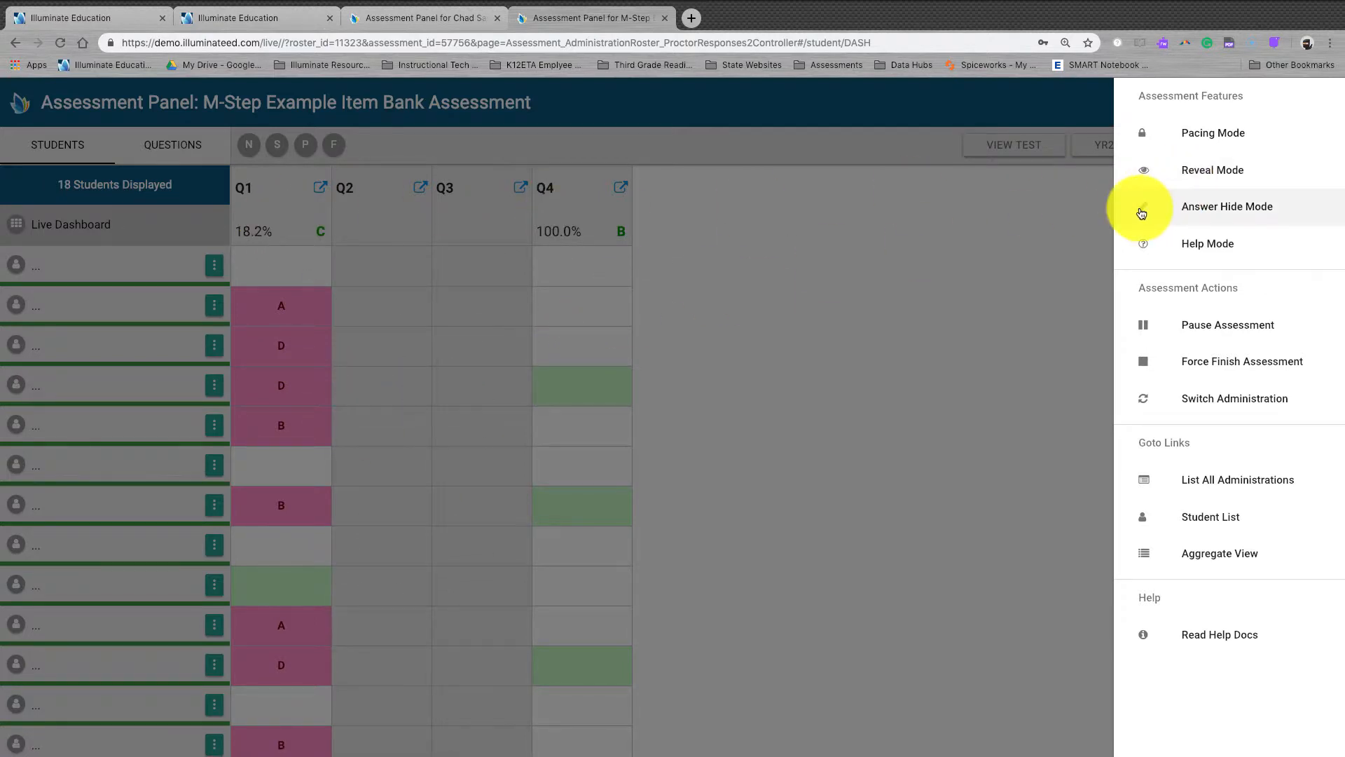
pyautogui.click(1235, 183)
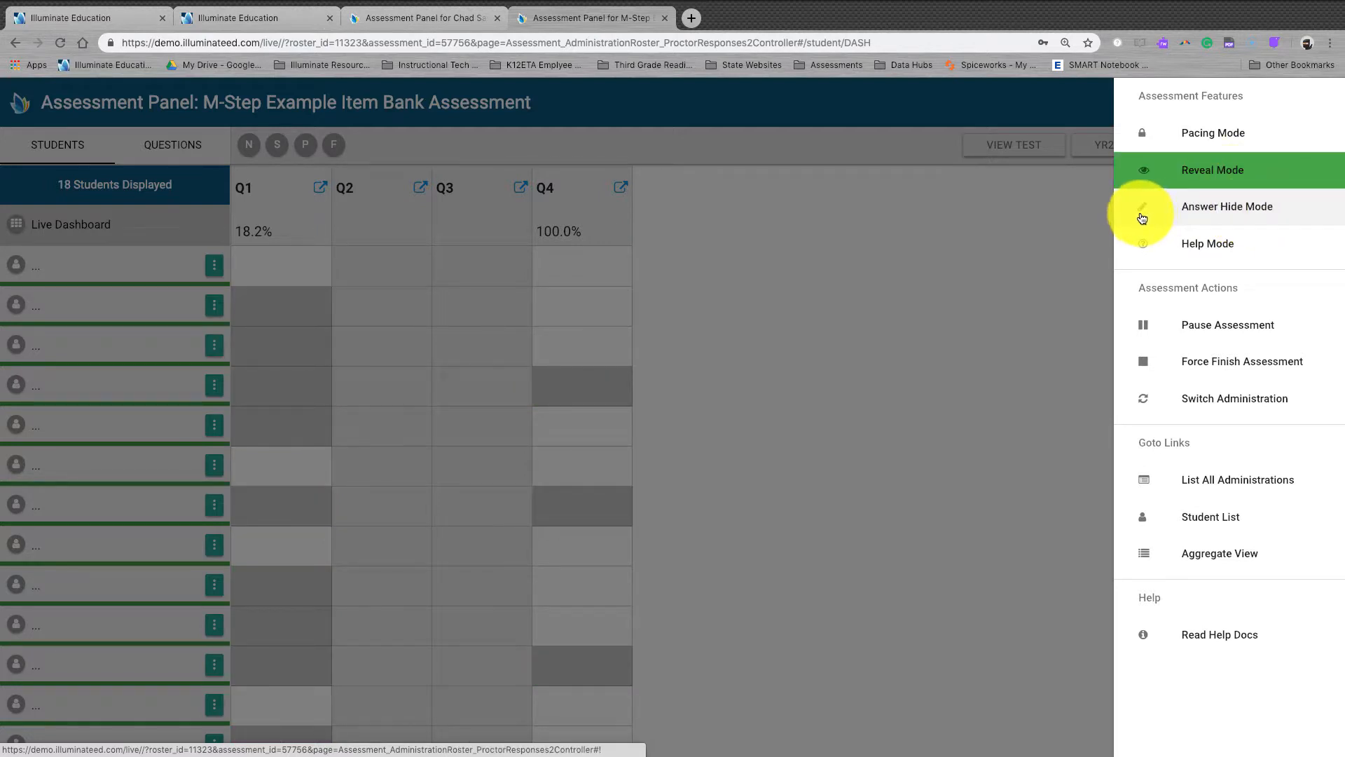
# Step: Enable Answer Hide Mode and Help Mode with Reveal Mode off, then close the features menu
pyautogui.click(1245, 213)
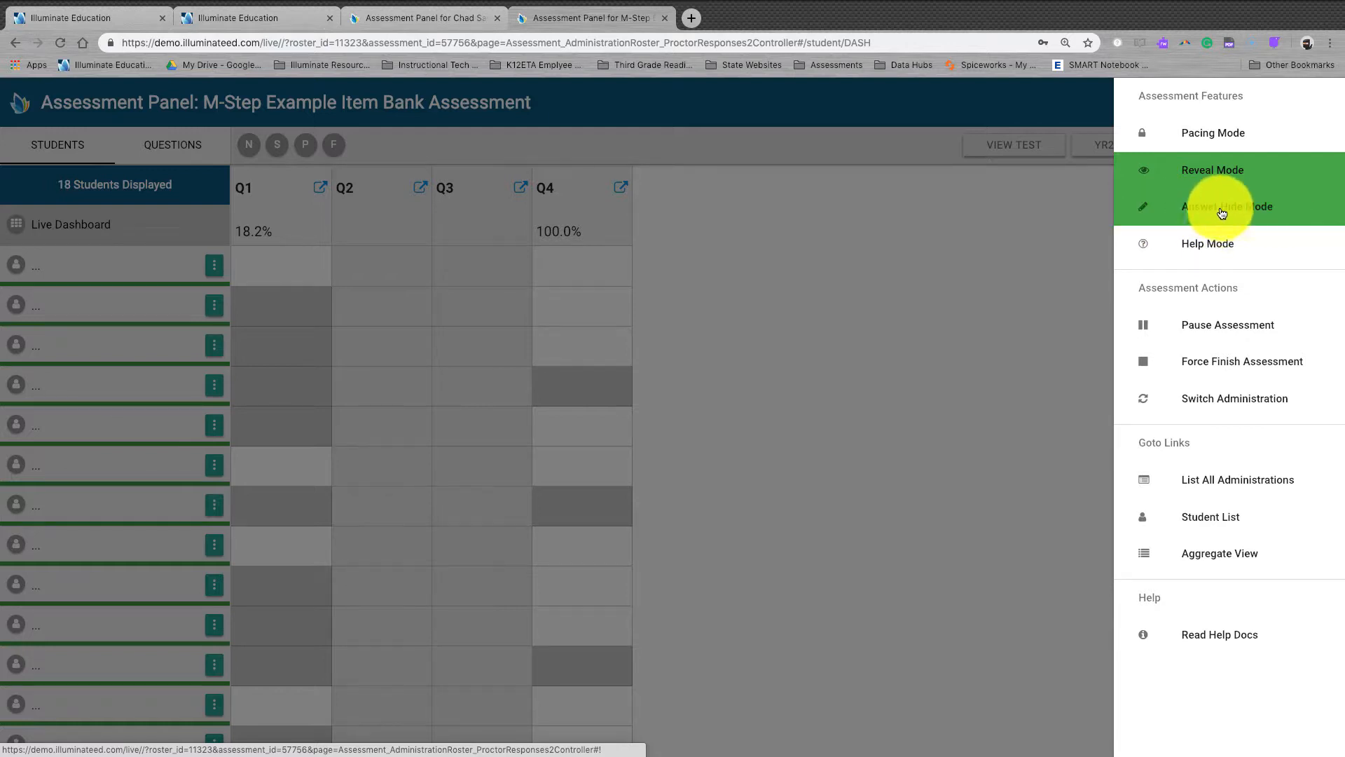
pyautogui.click(1210, 170)
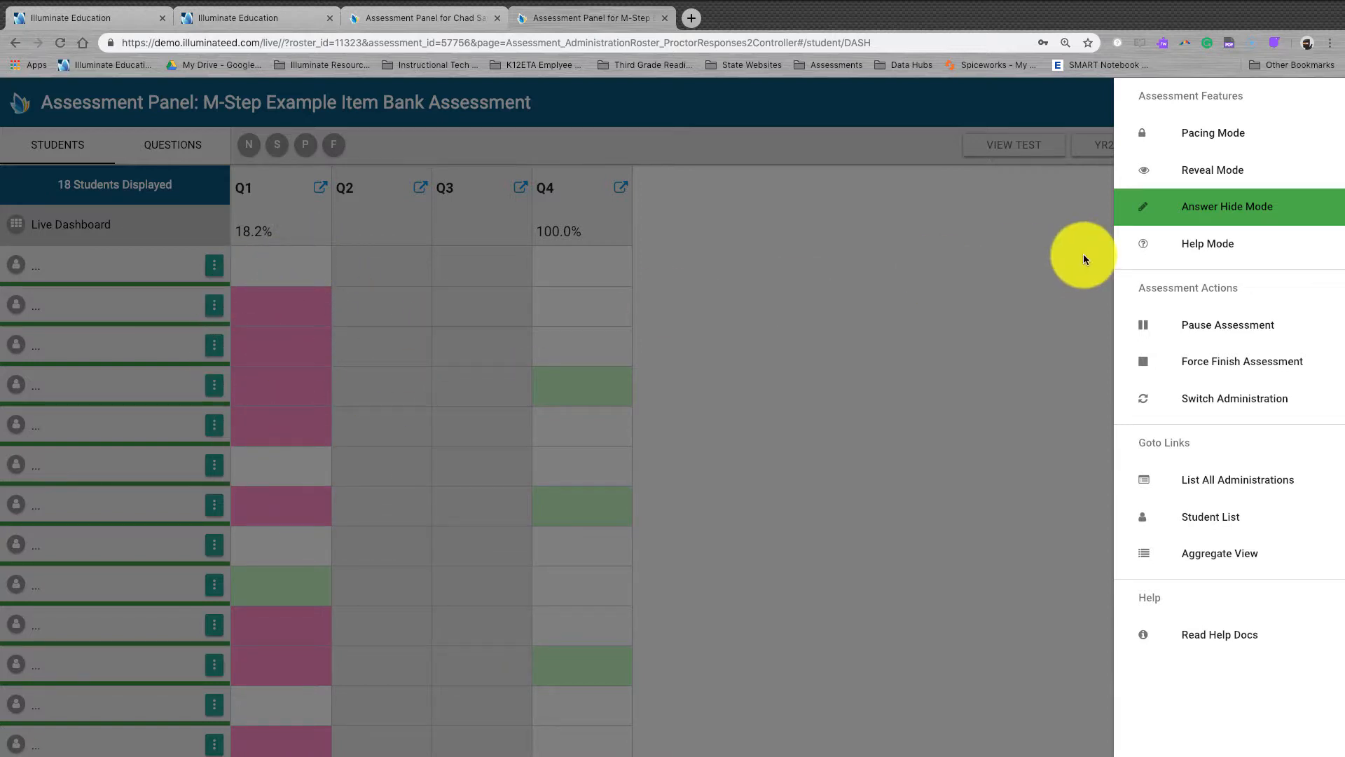
pyautogui.click(1200, 249)
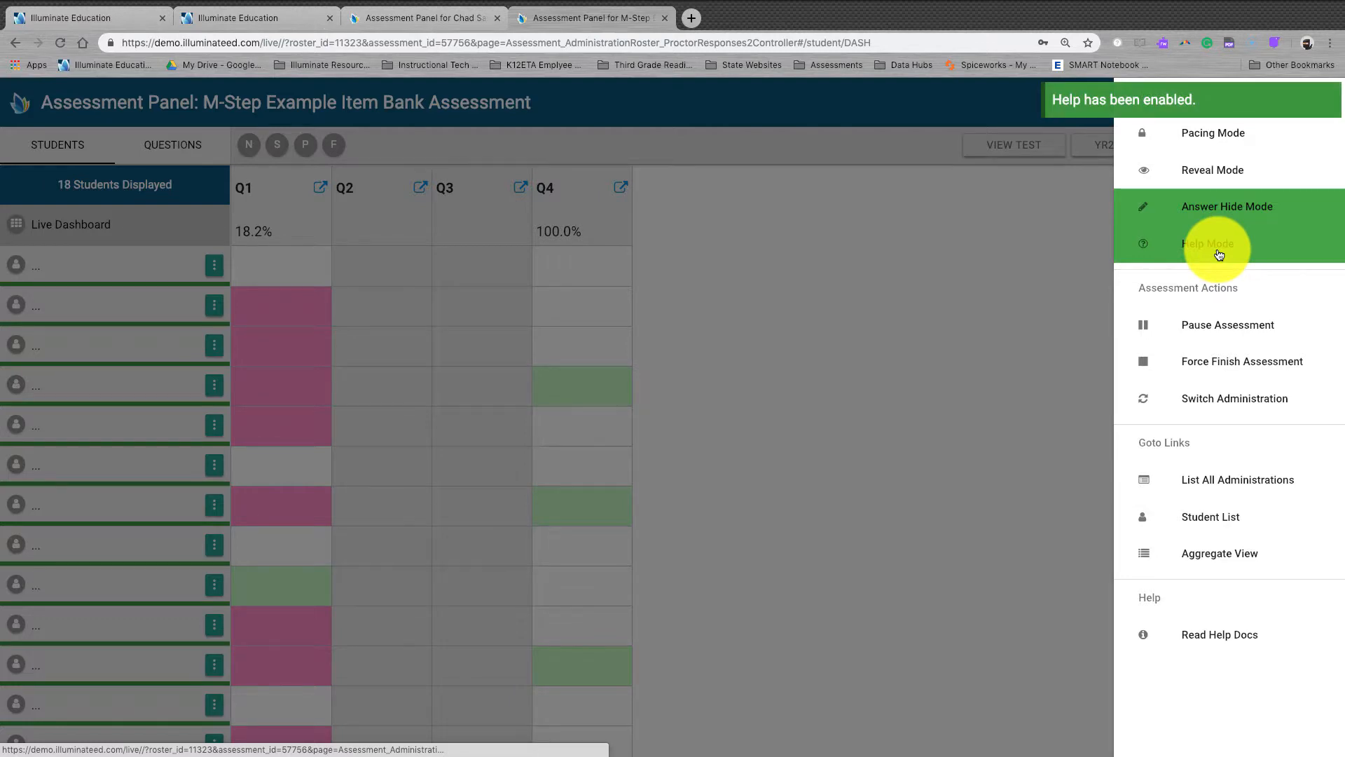
pyautogui.click(1029, 209)
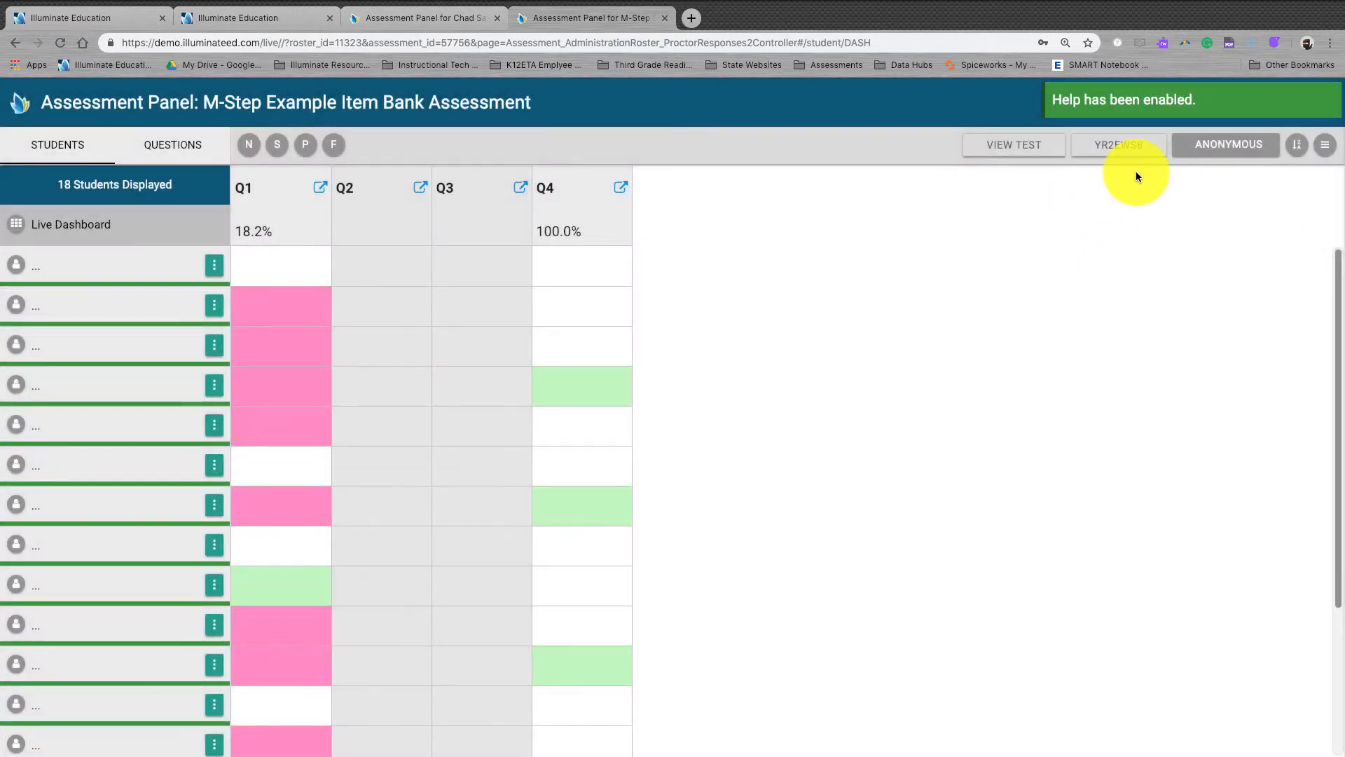
# Step: Confirm the Student Help Requests list shows no students asking for help
pyautogui.click(1219, 104)
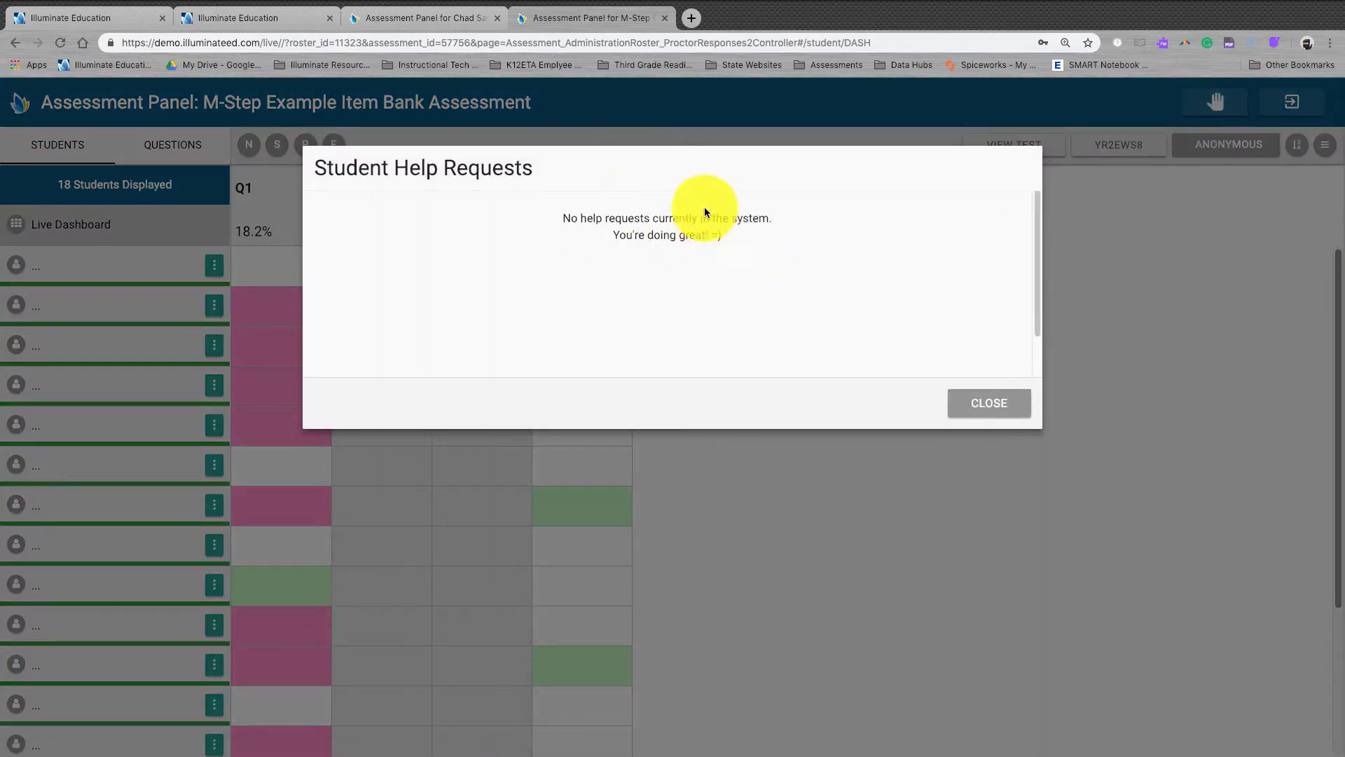
pyautogui.click(995, 411)
pyautogui.click(1325, 149)
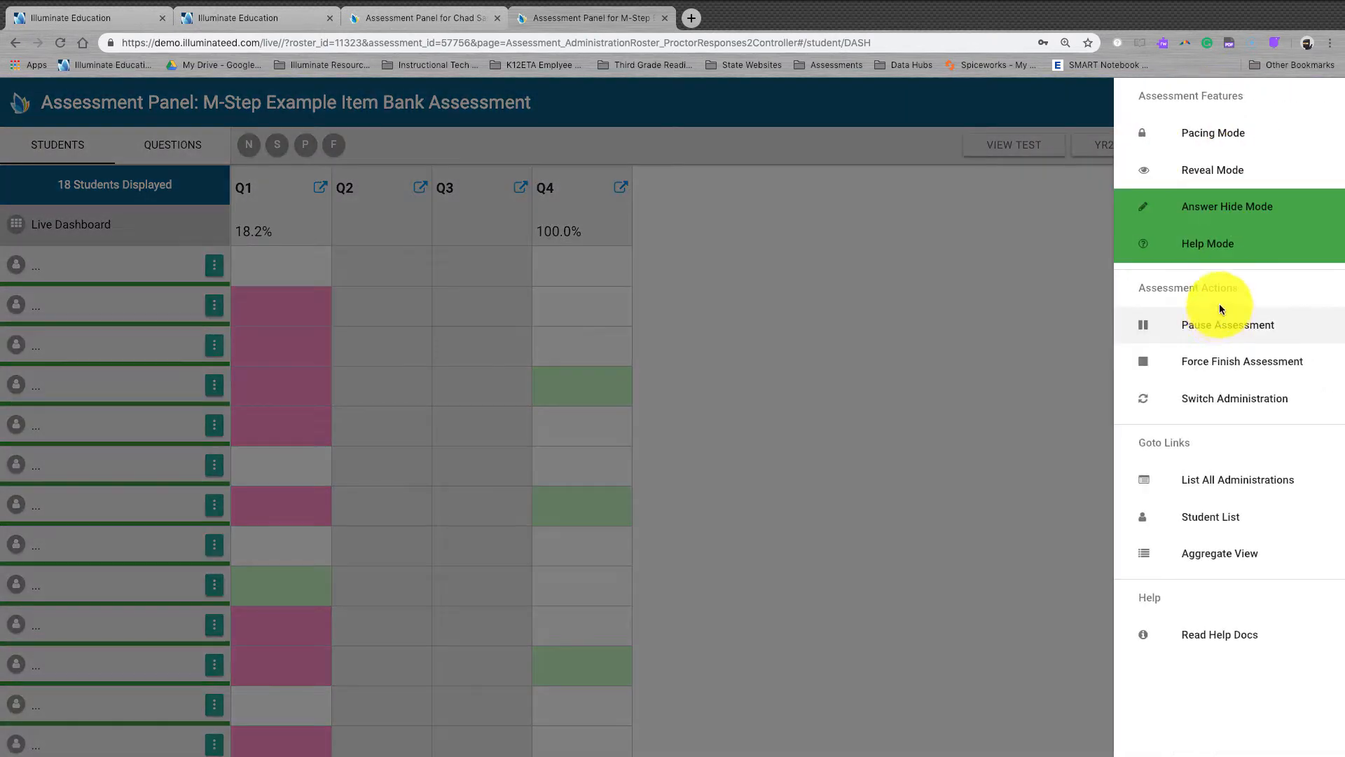
# Step: Turn Answer Hide Mode and Help Mode off so the answer letters show again
pyautogui.click(1234, 218)
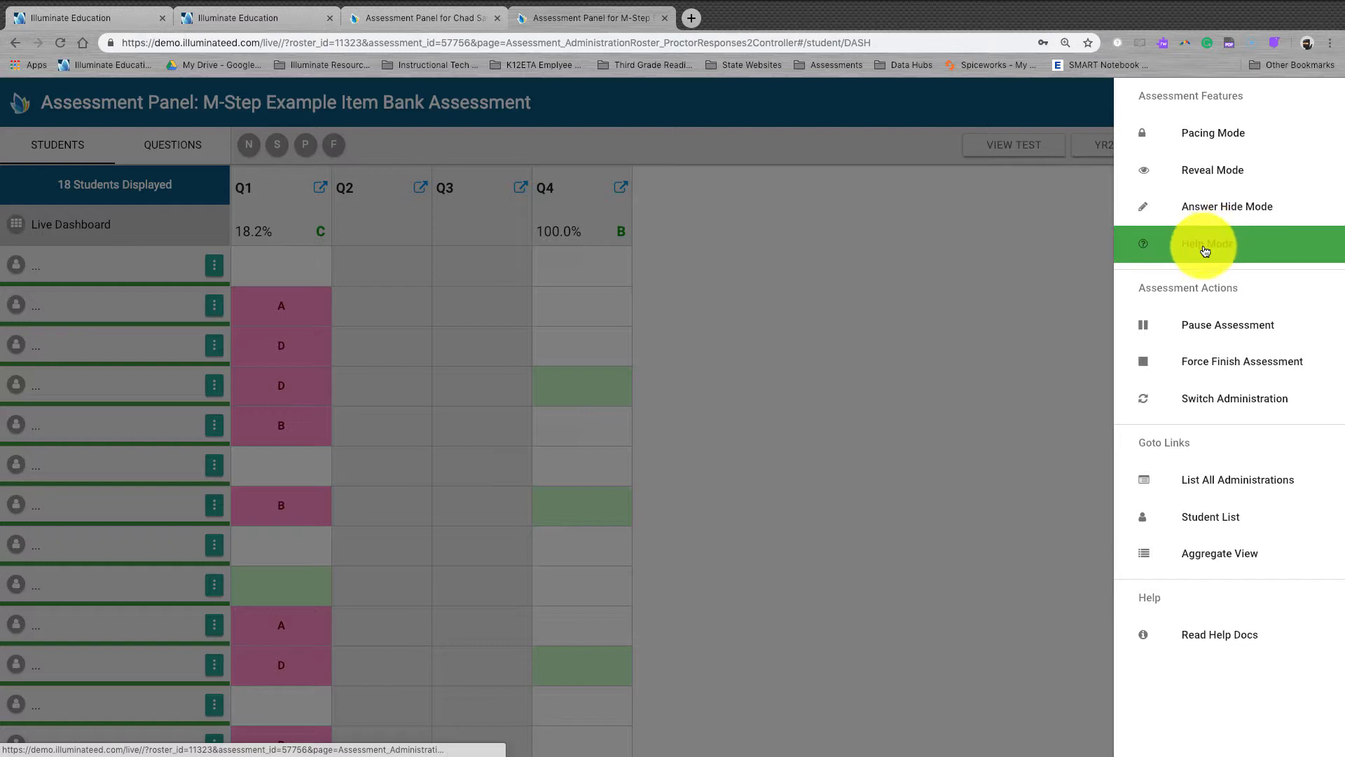
pyautogui.click(1228, 245)
pyautogui.click(1219, 248)
pyautogui.click(1239, 199)
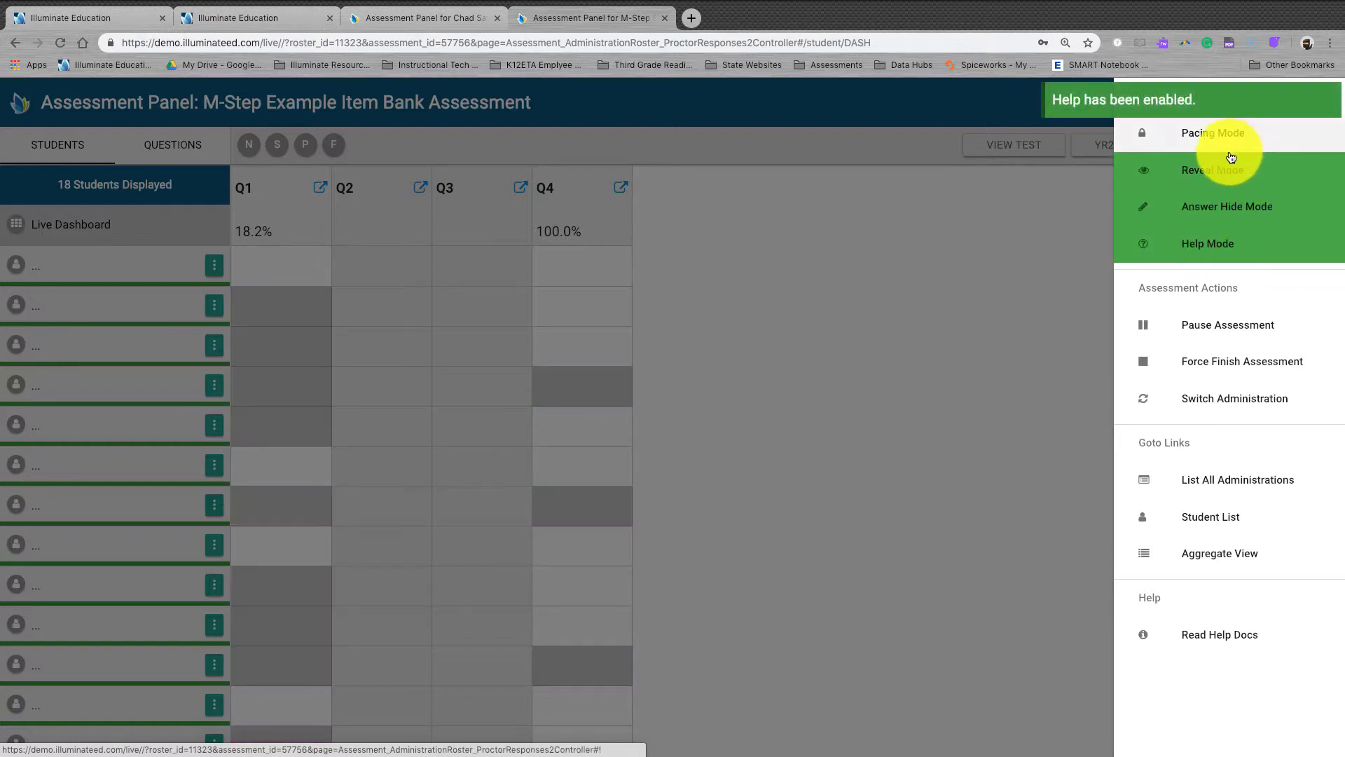
pyautogui.click(1233, 201)
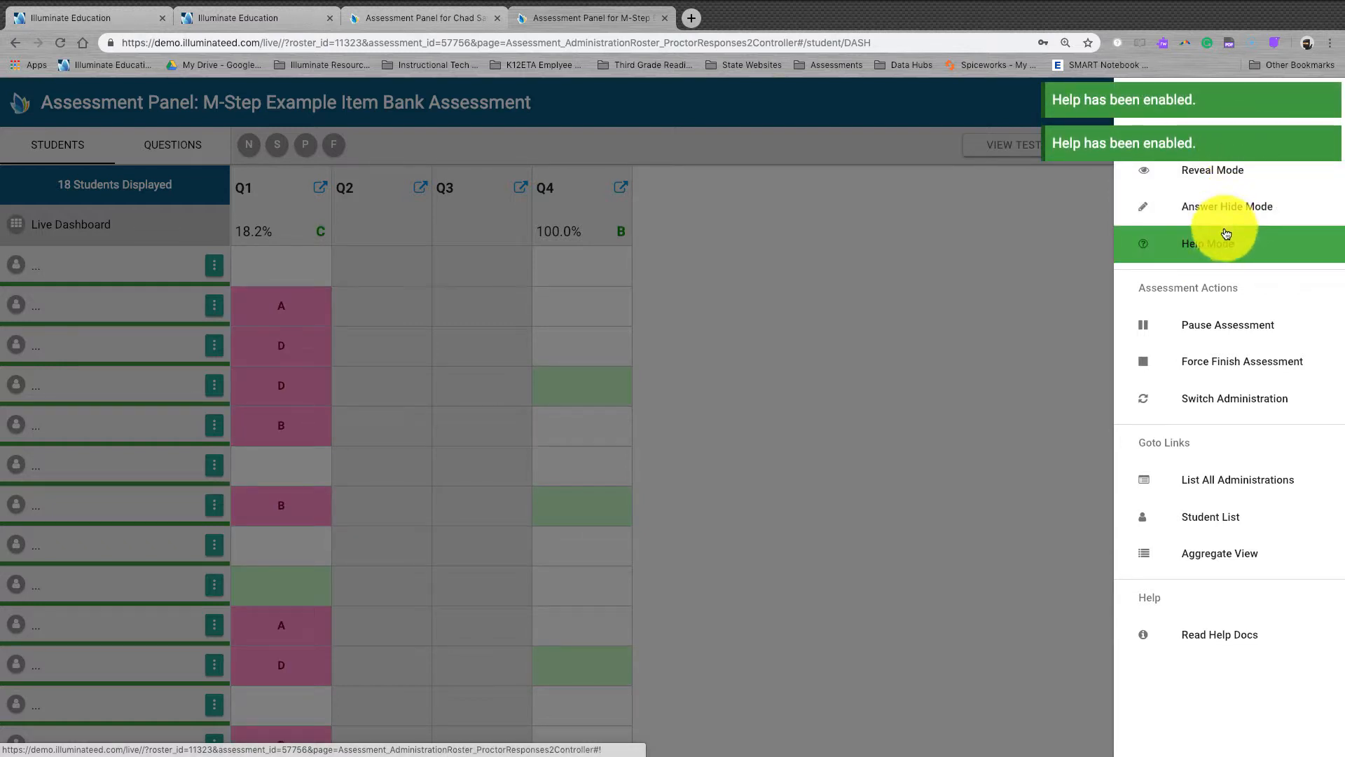
pyautogui.click(1226, 237)
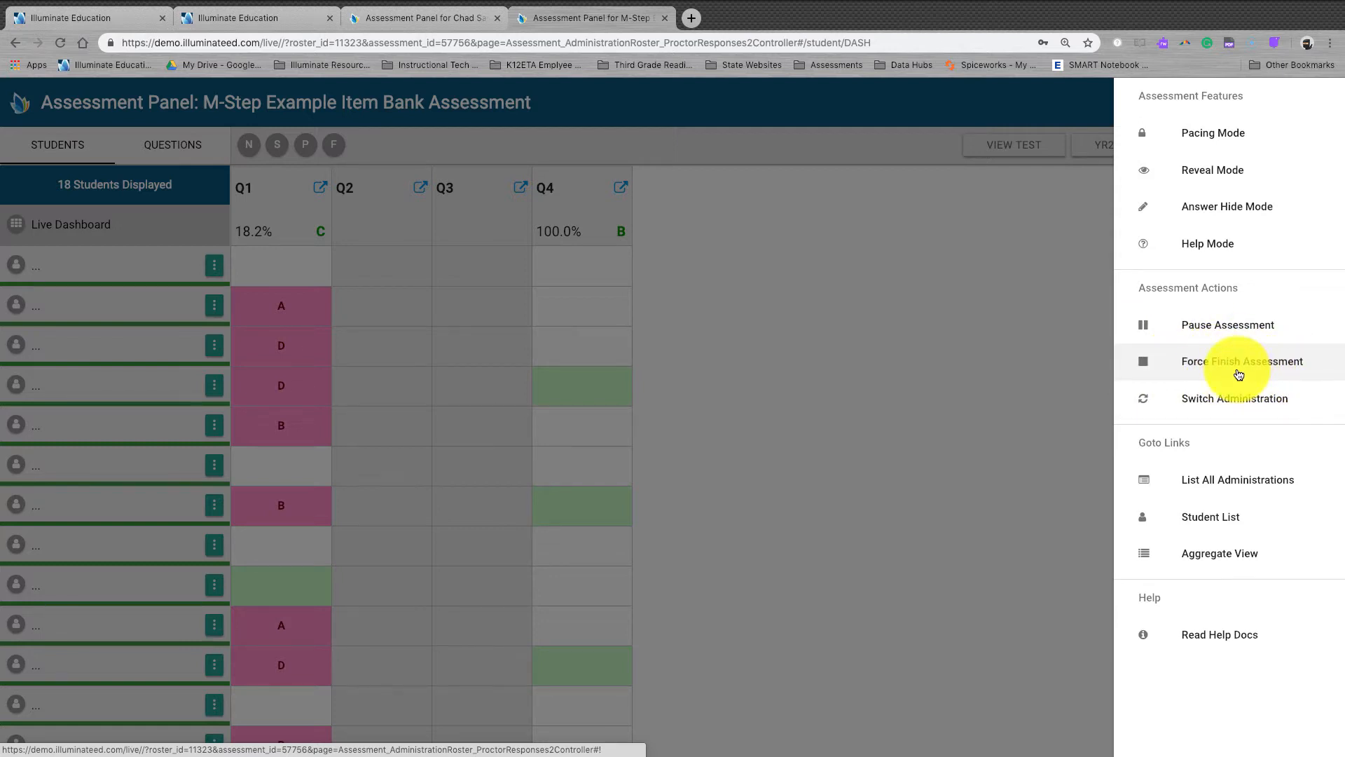
# Step: Review the three administrations under Switch Administration without switching, then close the options drawer
pyautogui.click(1181, 404)
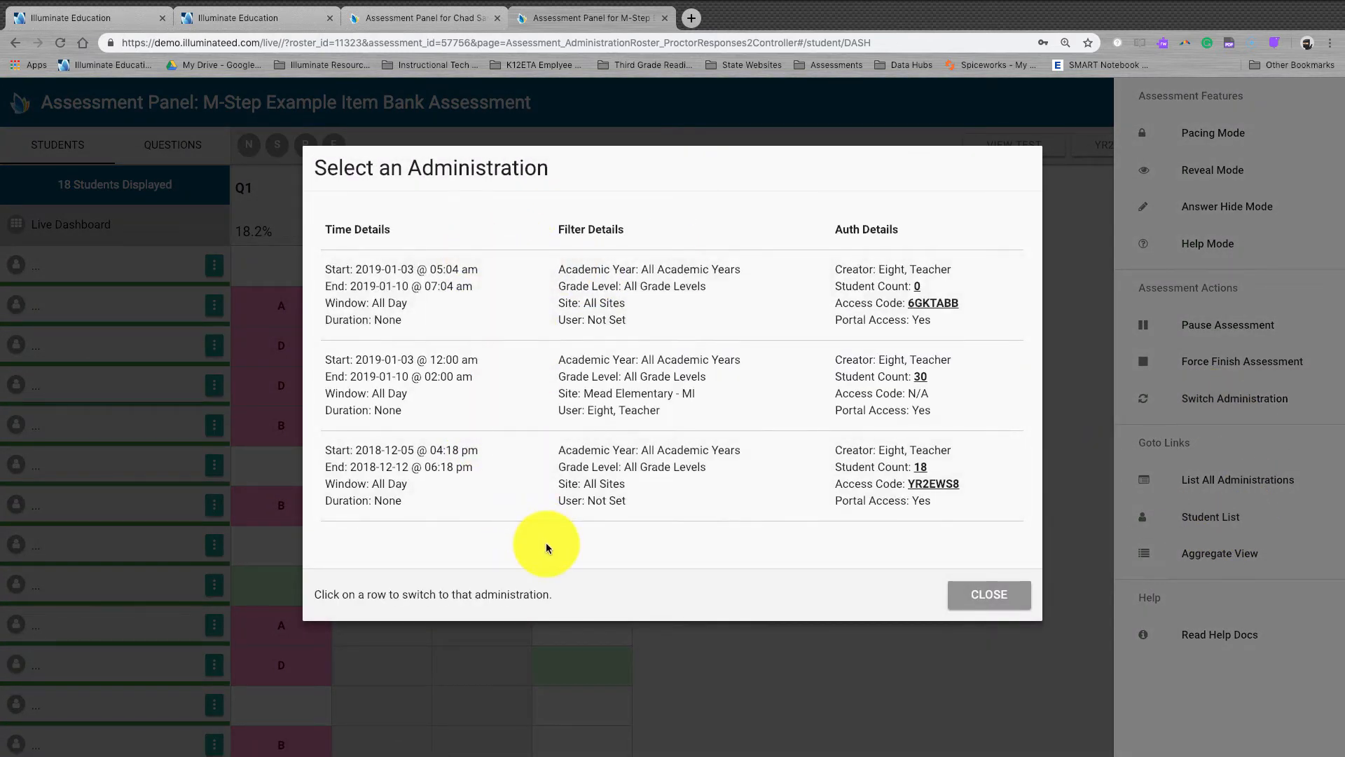
pyautogui.click(971, 602)
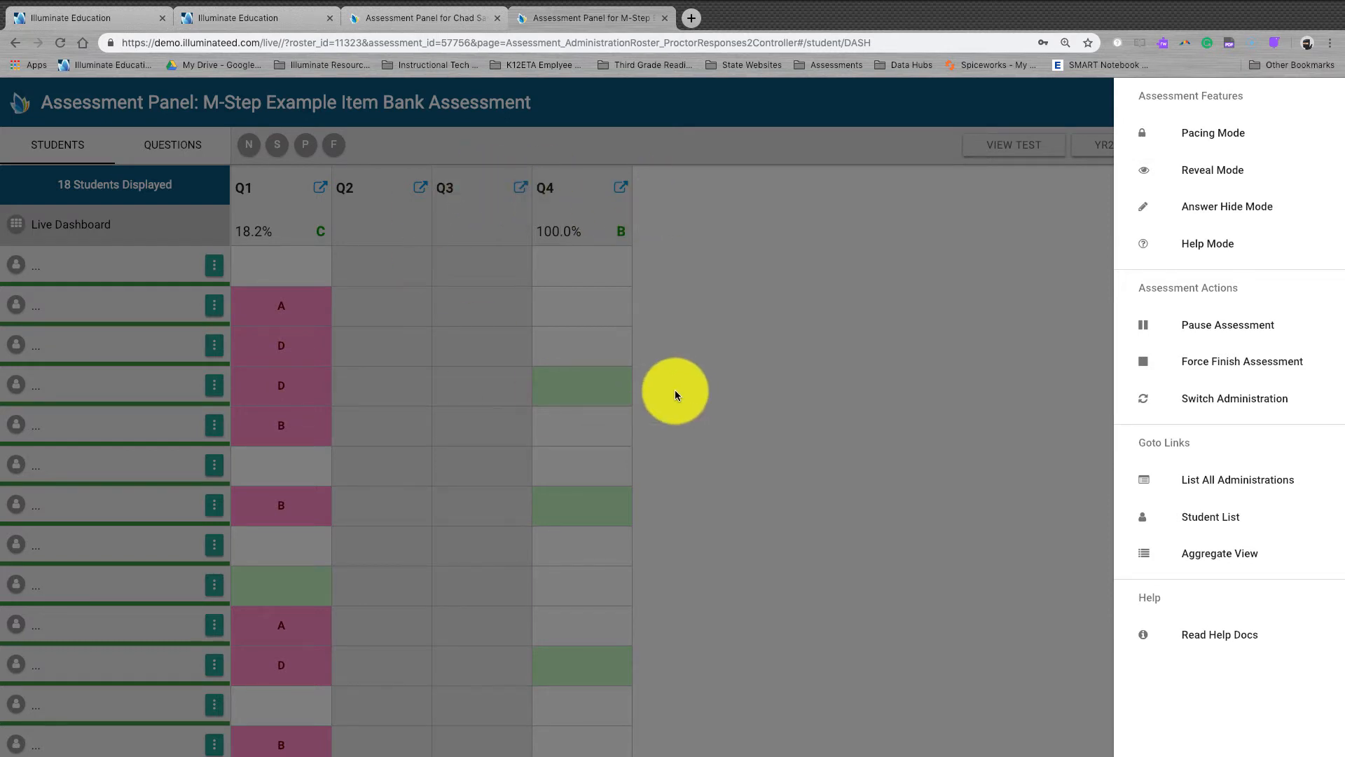
pyautogui.click(1273, 400)
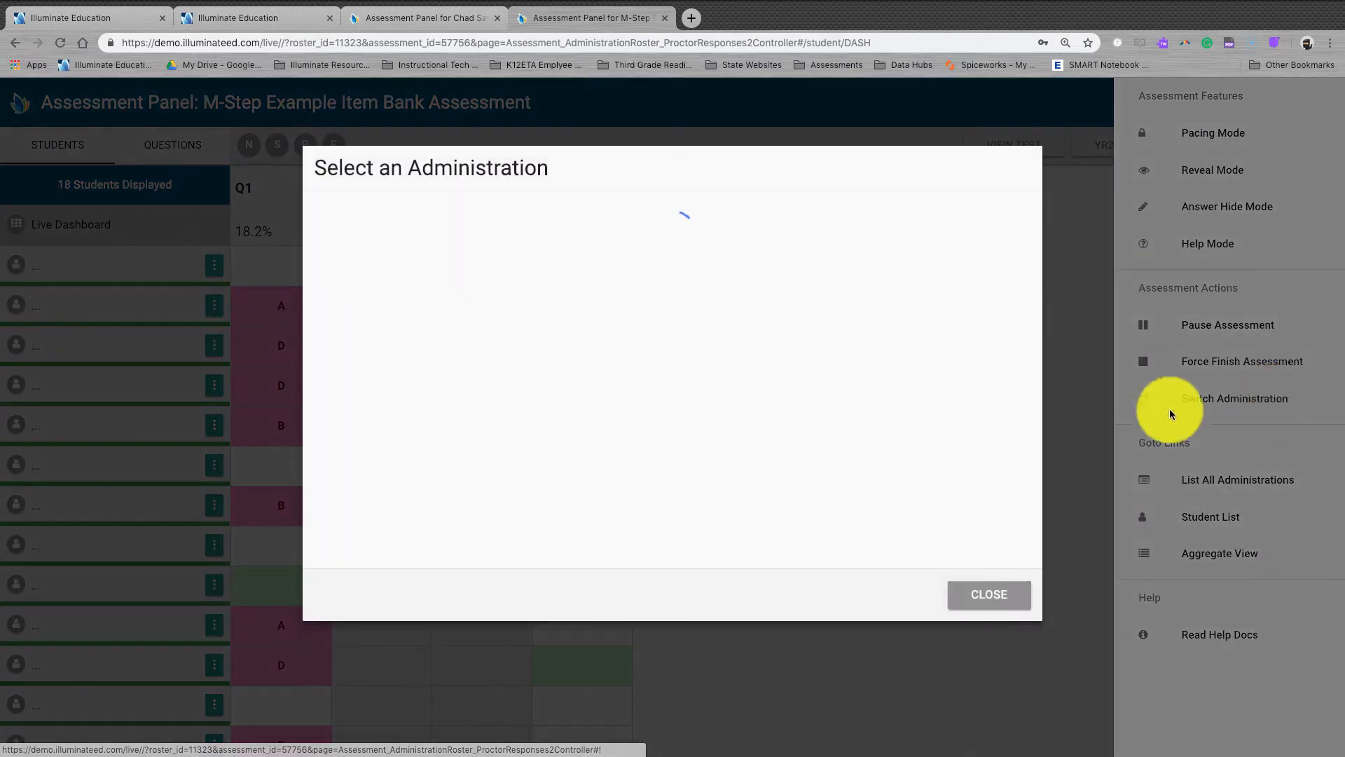
pyautogui.click(988, 597)
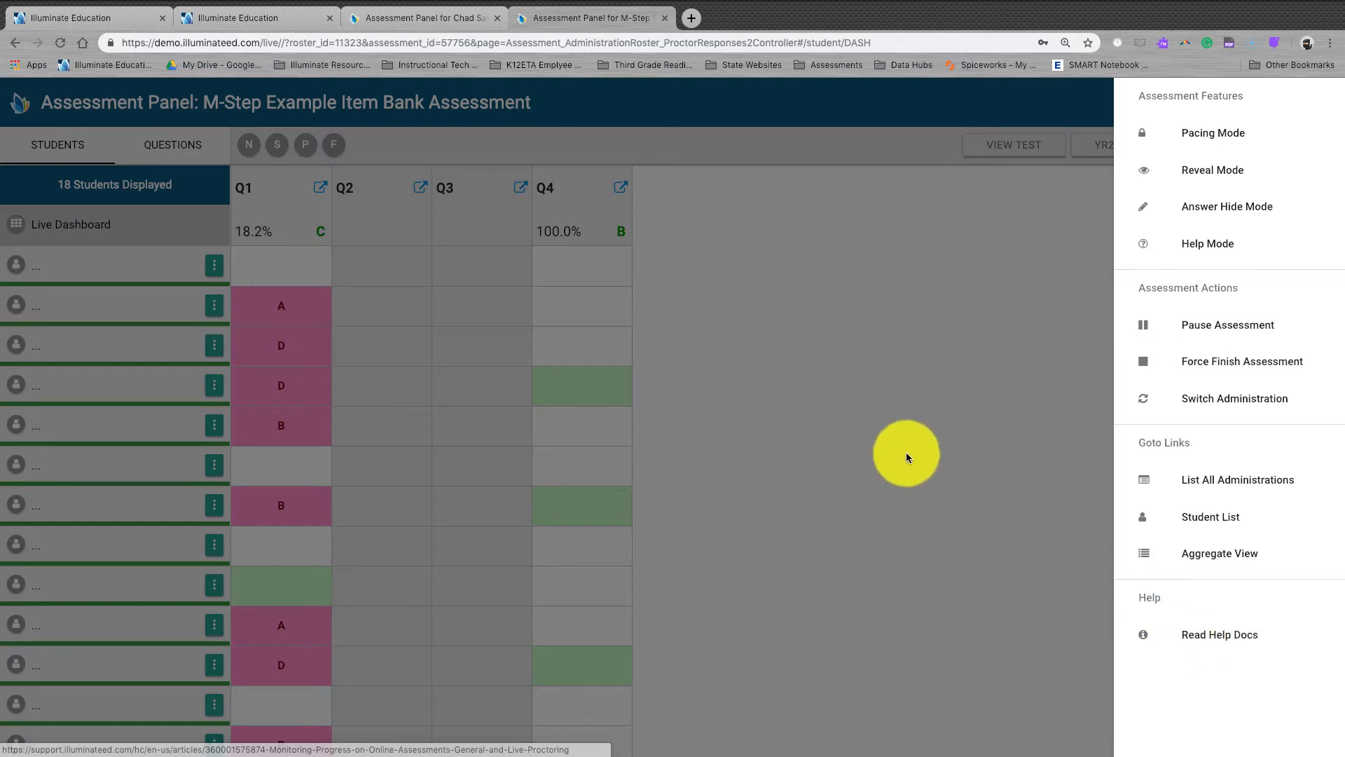
pyautogui.click(903, 443)
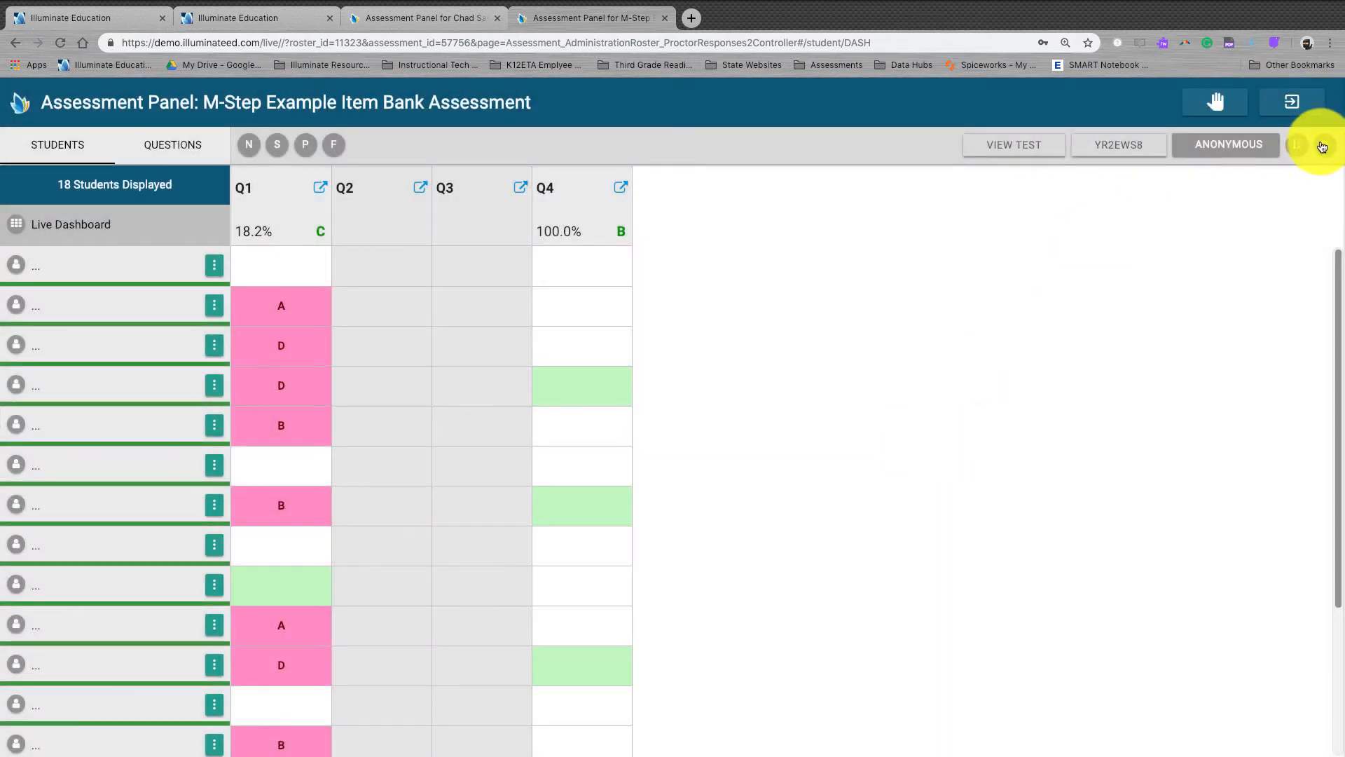
# Step: Exit the Assessment Panel to the M-Step Example Item Bank Assessment's administrations page
pyautogui.click(1329, 143)
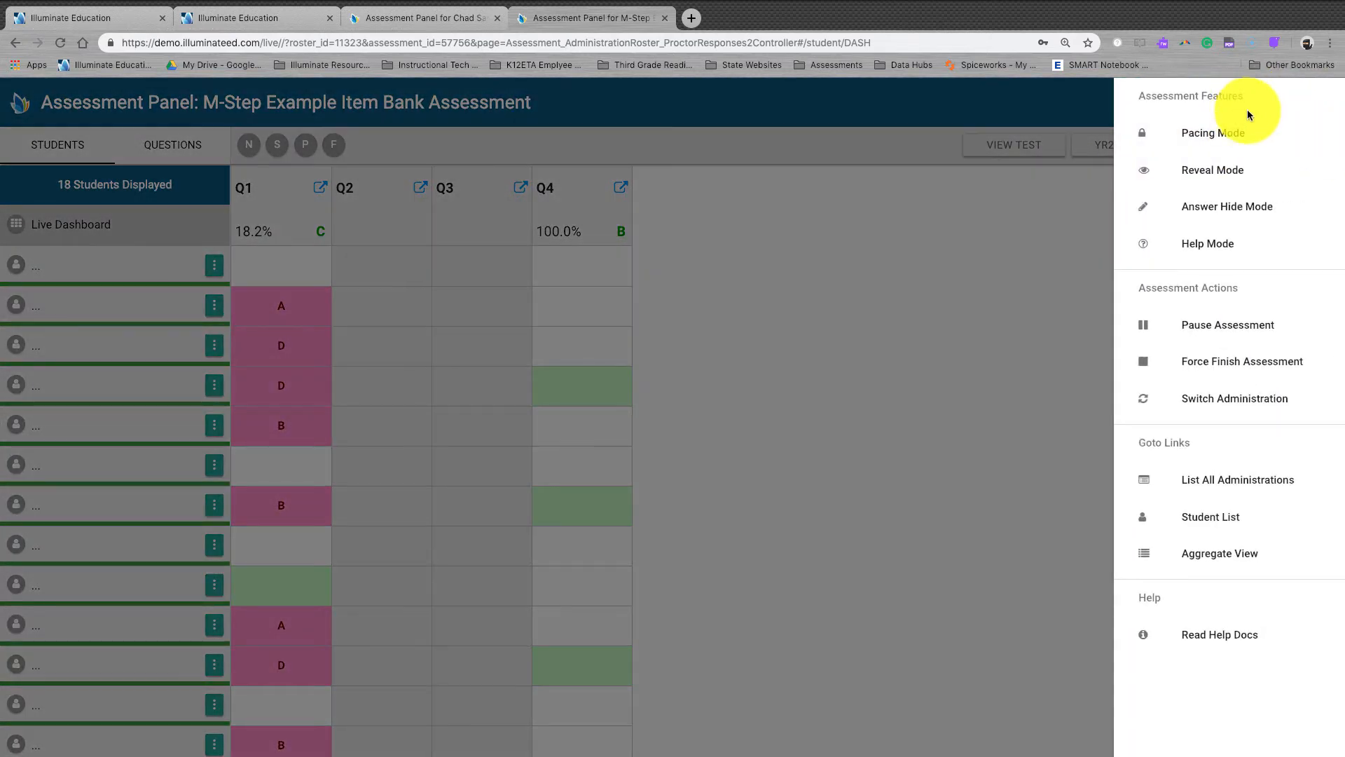
pyautogui.click(943, 292)
pyautogui.click(1326, 144)
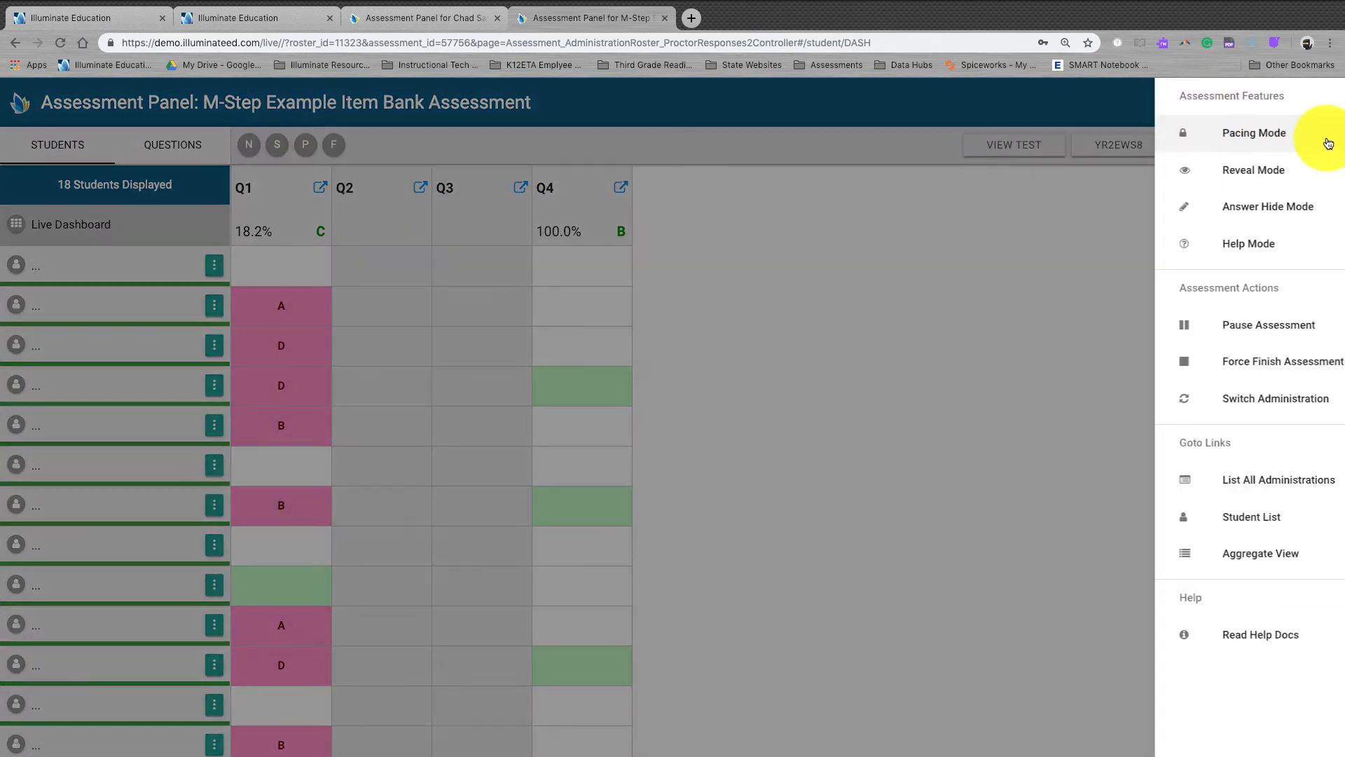
pyautogui.click(990, 523)
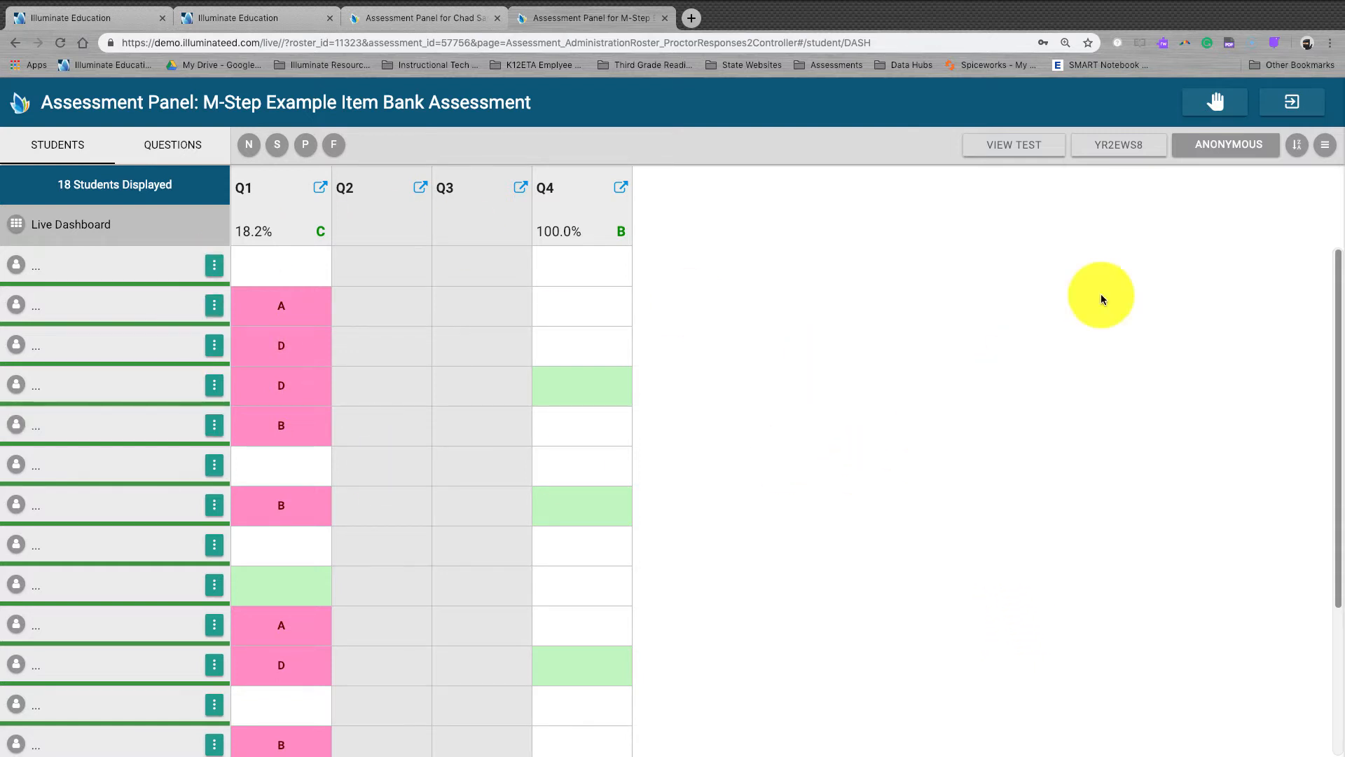
pyautogui.click(1300, 105)
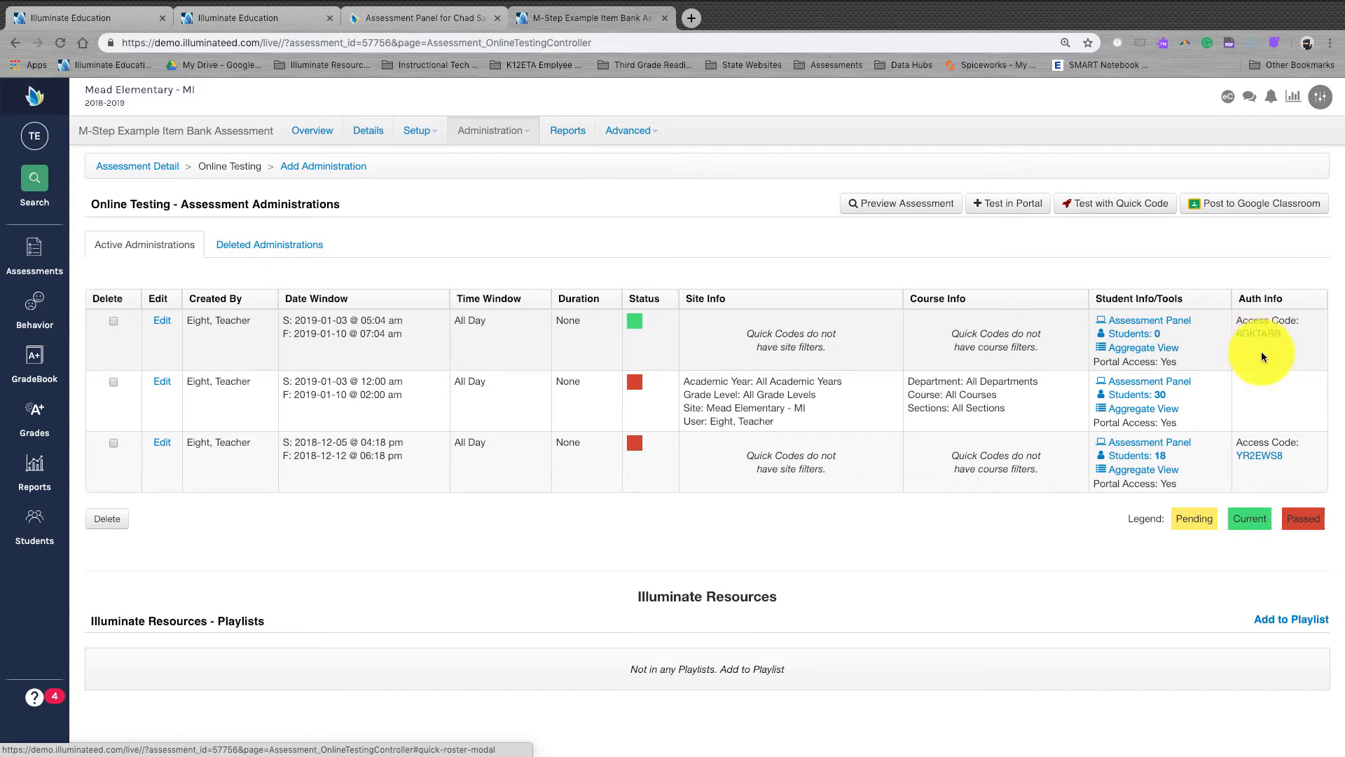
# Step: Show the 18-student administration's quick access code and illuminate.online share link, then start a blank tab
pyautogui.click(1269, 460)
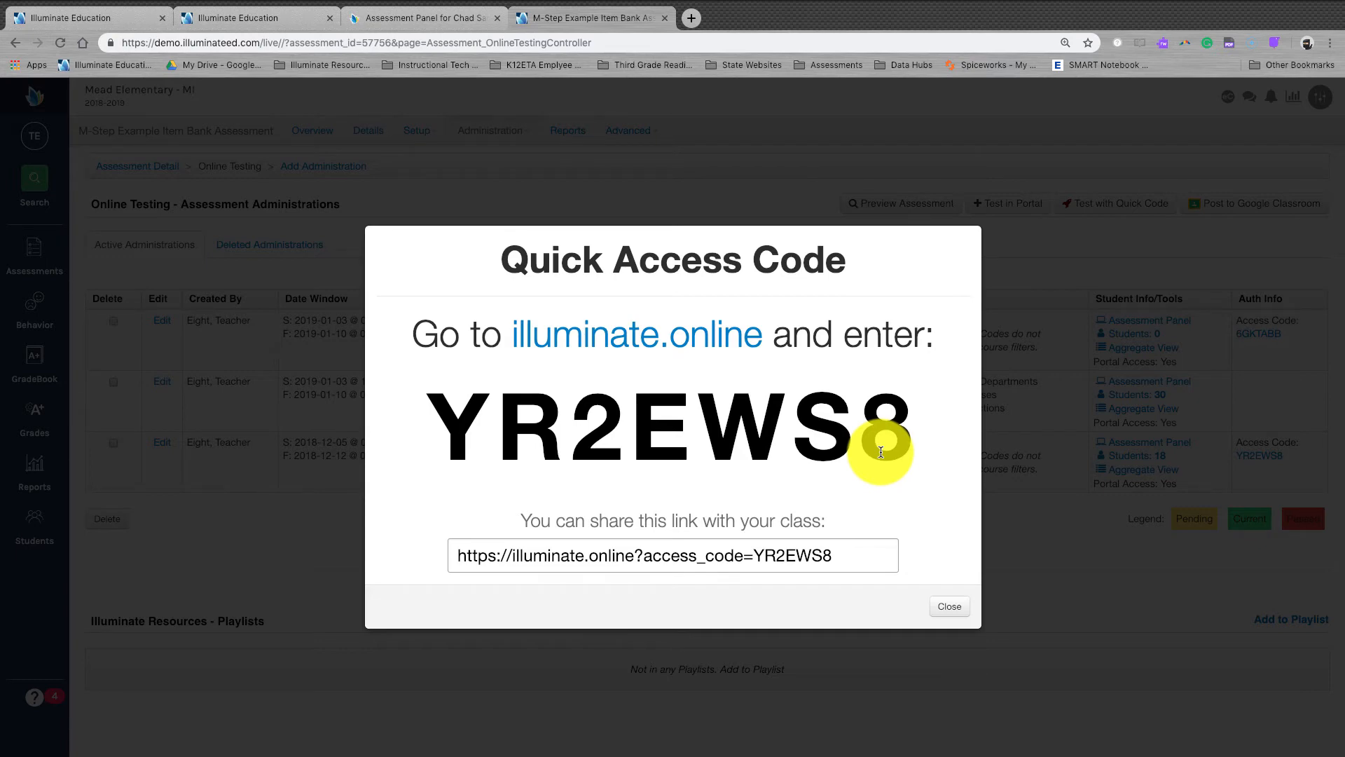
pyautogui.click(839, 548)
pyautogui.click(692, 19)
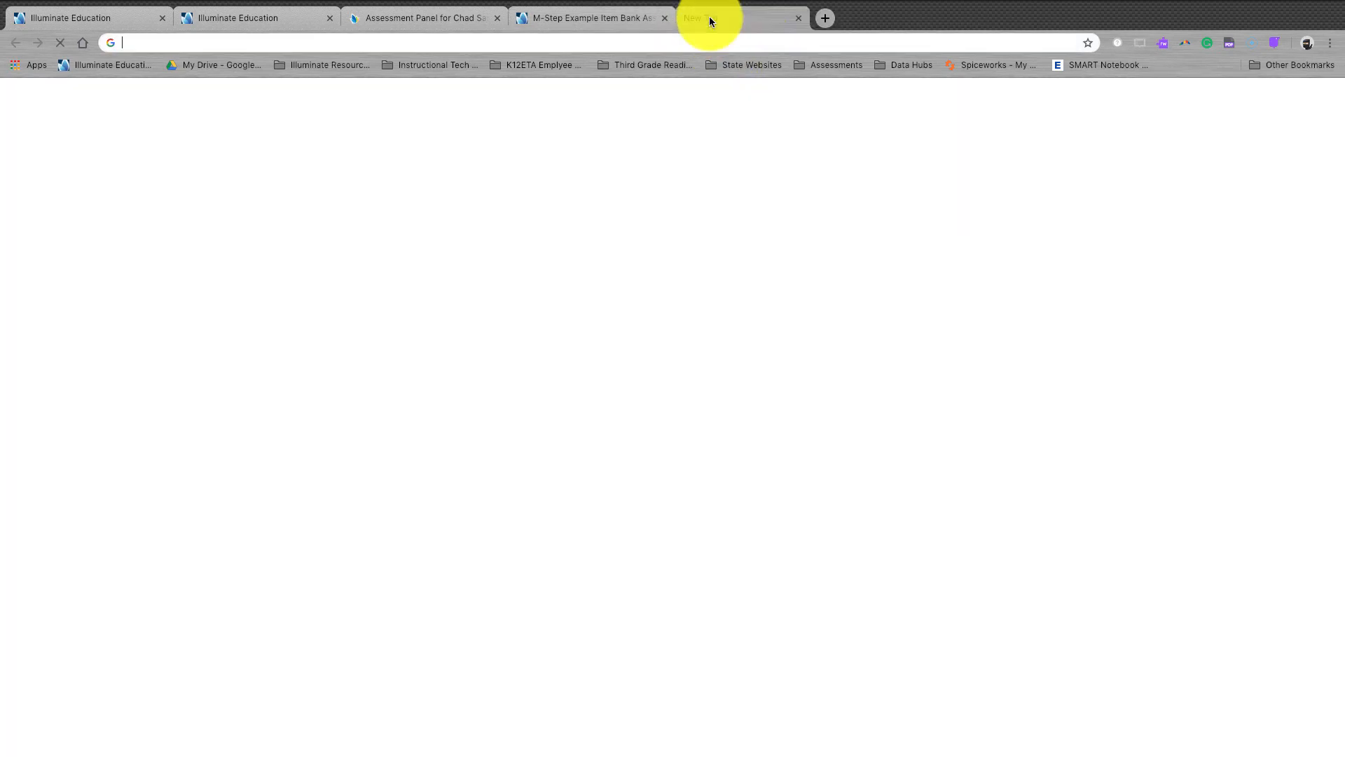
# Step: Load illuminate.online and enter the student's login ID on the Quick Access Login page
pyautogui.write('illuminate.online')
pyautogui.press('Return')
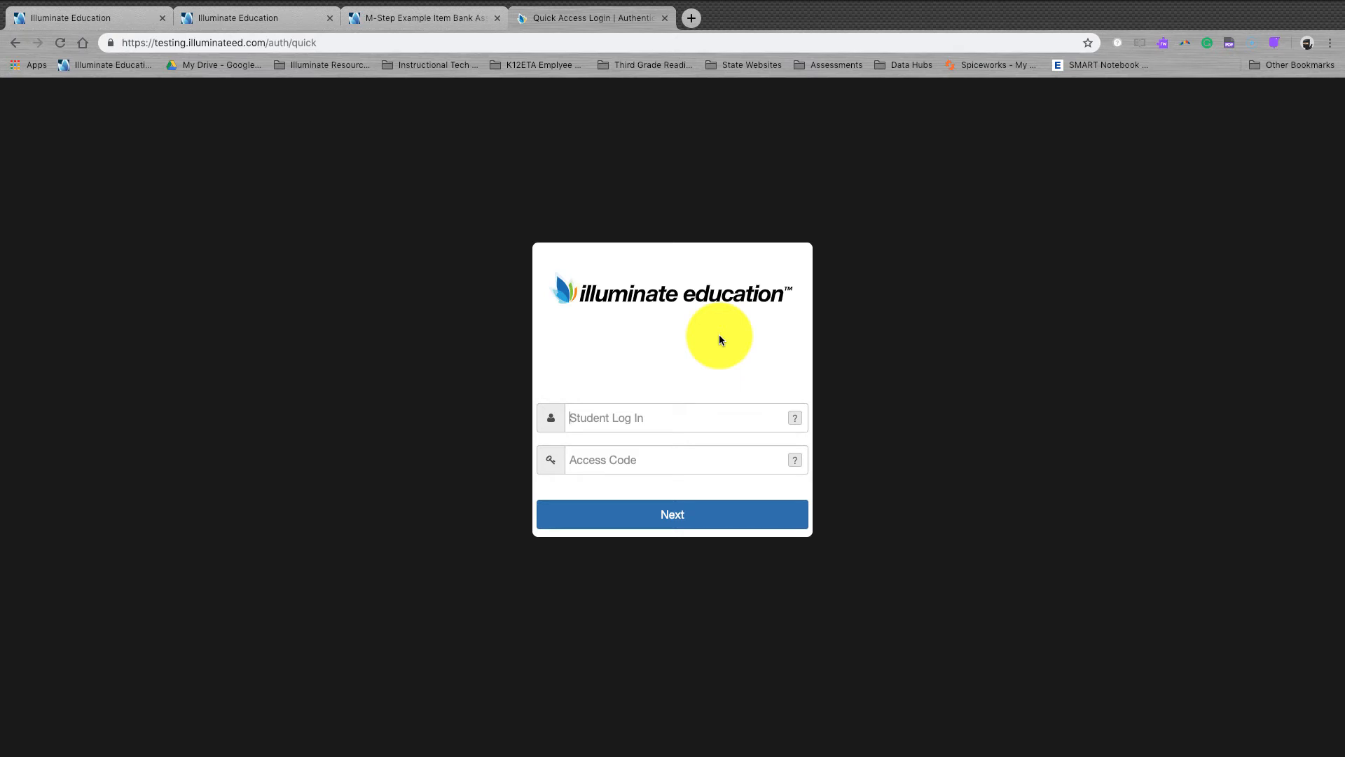
pyautogui.click(643, 421)
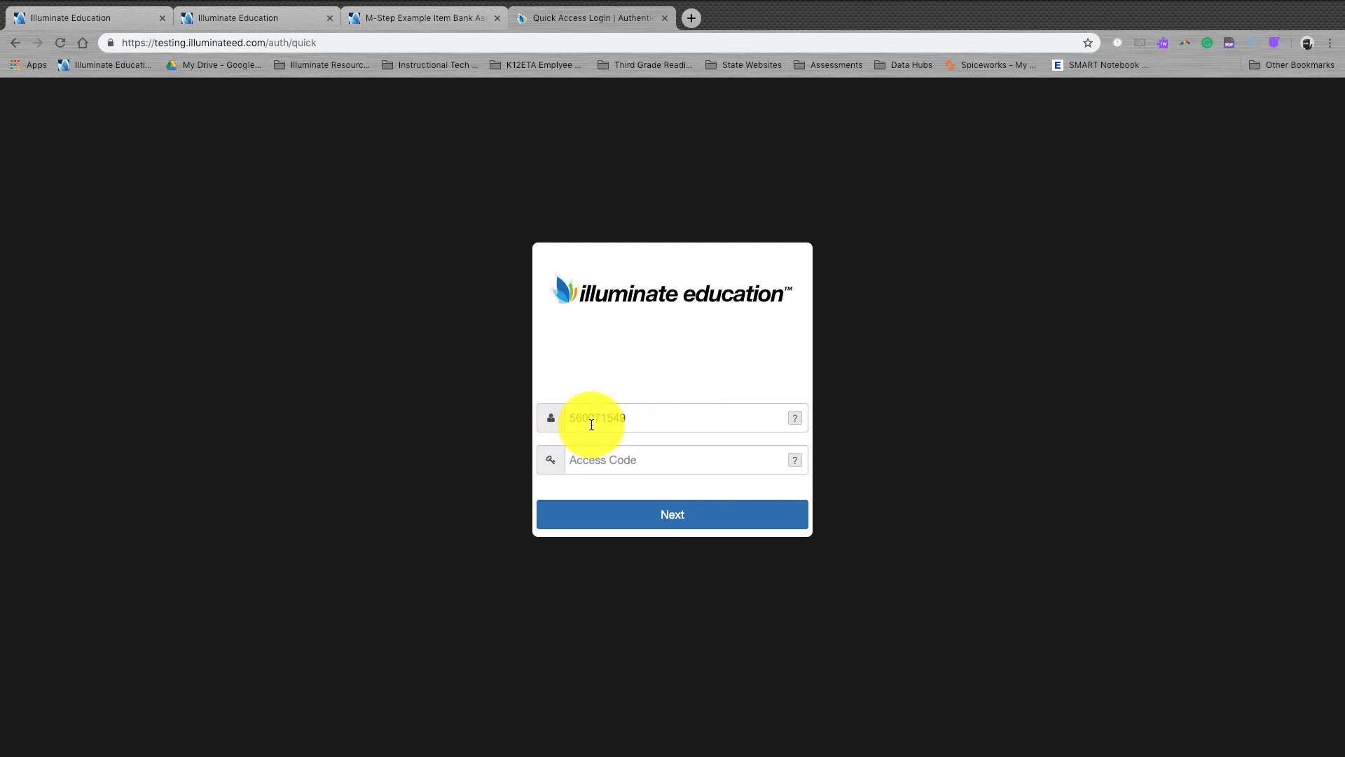
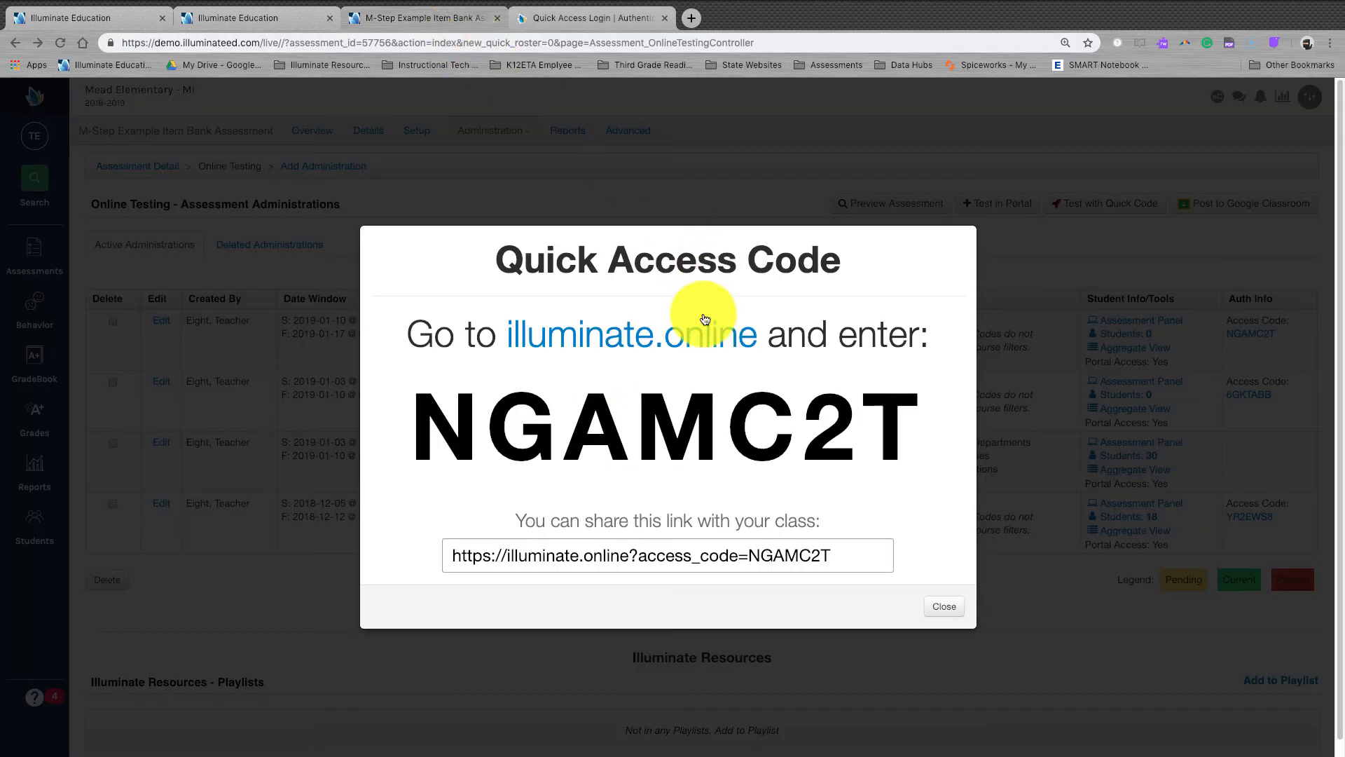
# Step: Copy the new access code from the teacher's tab and paste it into Access Code
pyautogui.click(602, 17)
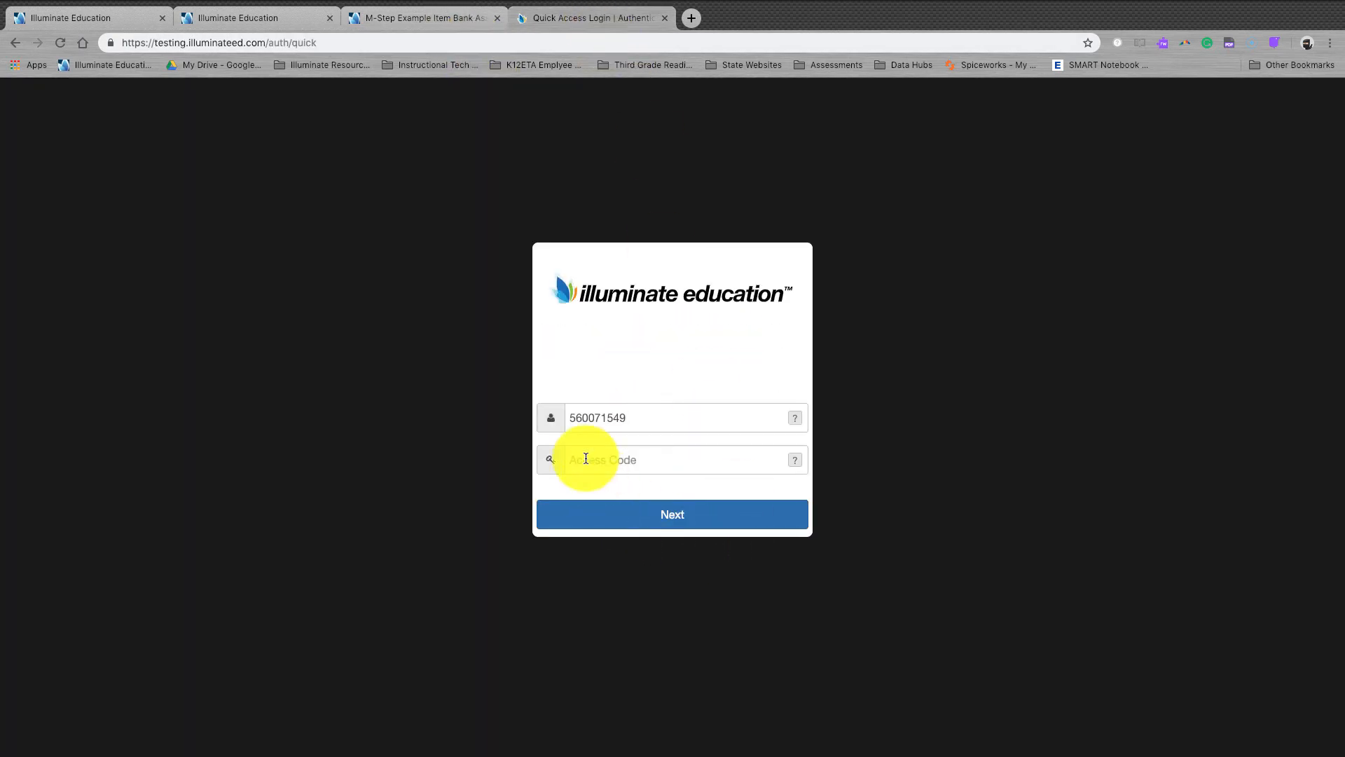
pyautogui.click(407, 21)
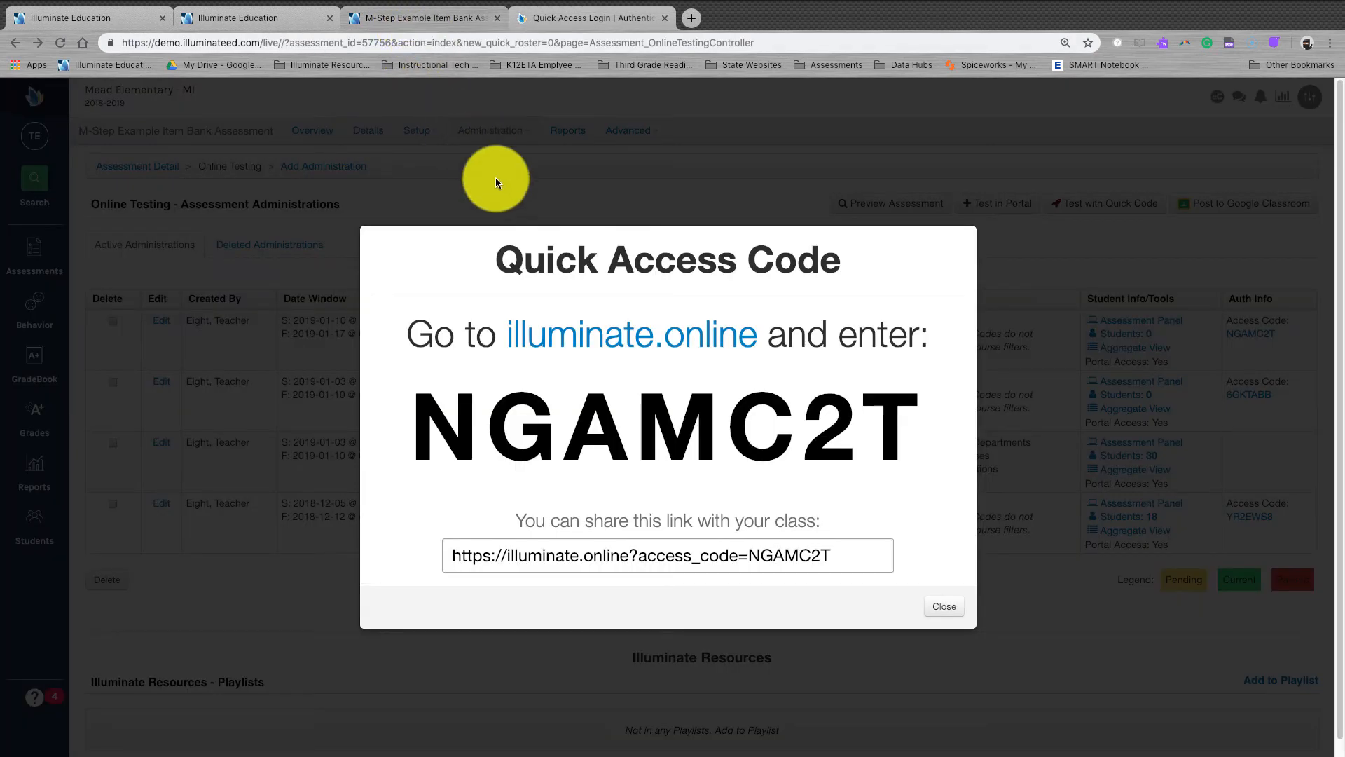
pyautogui.moveTo(405, 431); pyautogui.dragTo(905, 426)
pyautogui.hotkey('ctrl', 'c')
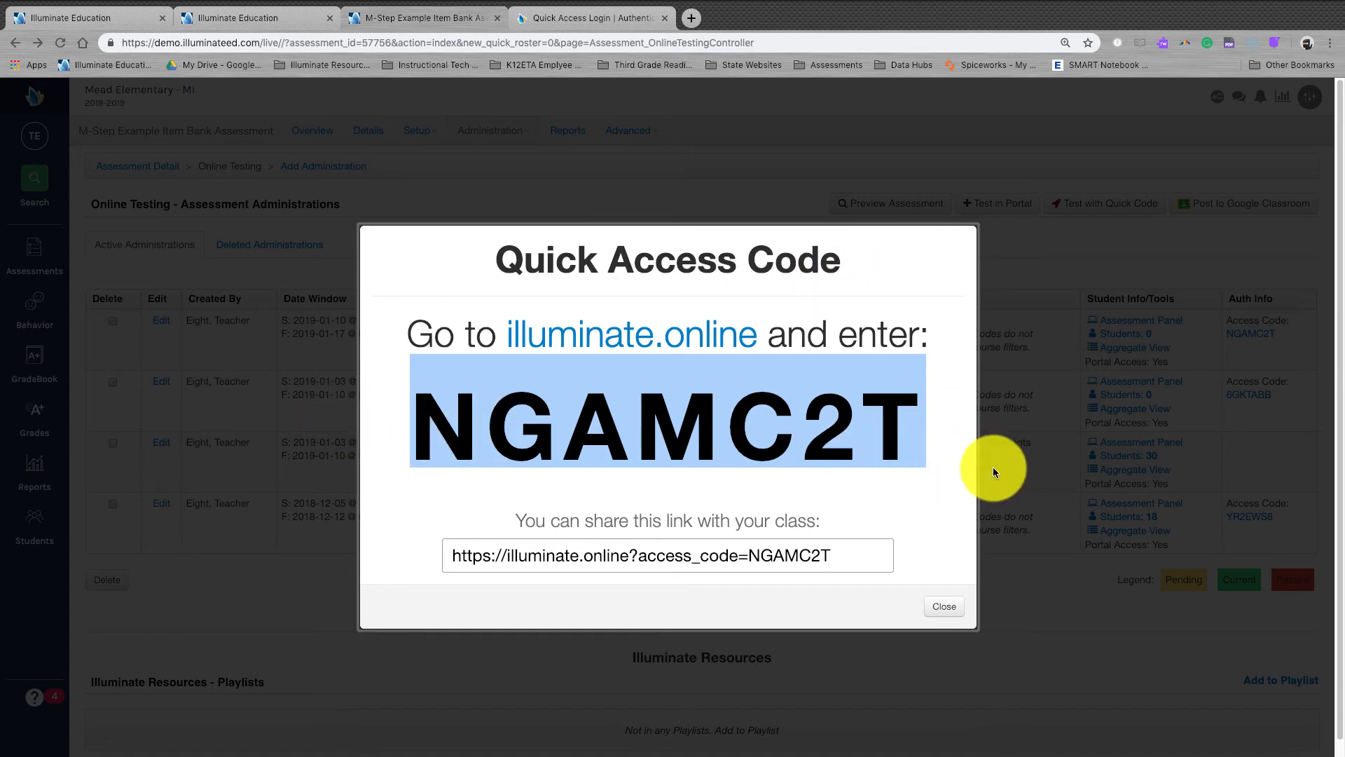
pyautogui.click(561, 19)
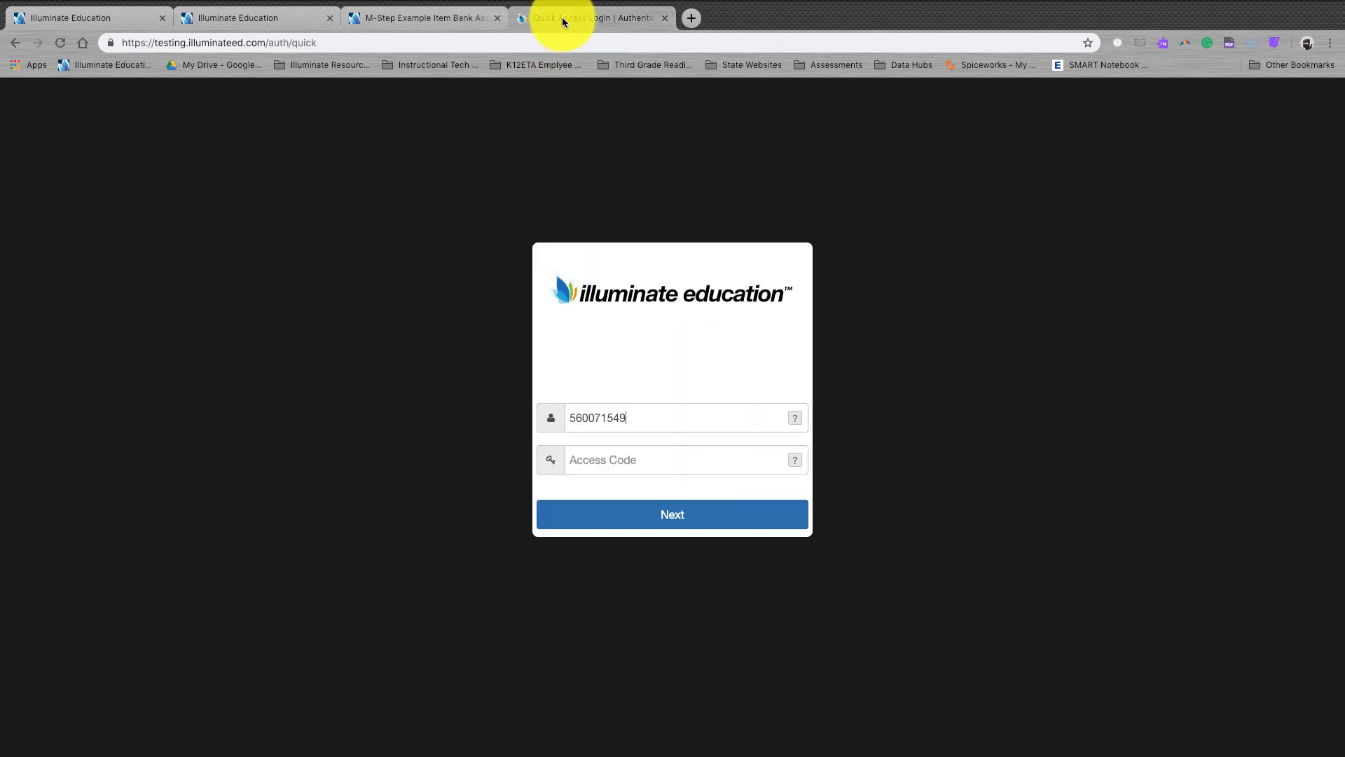
pyautogui.click(651, 460)
pyautogui.hotkey('ctrl', 'v')
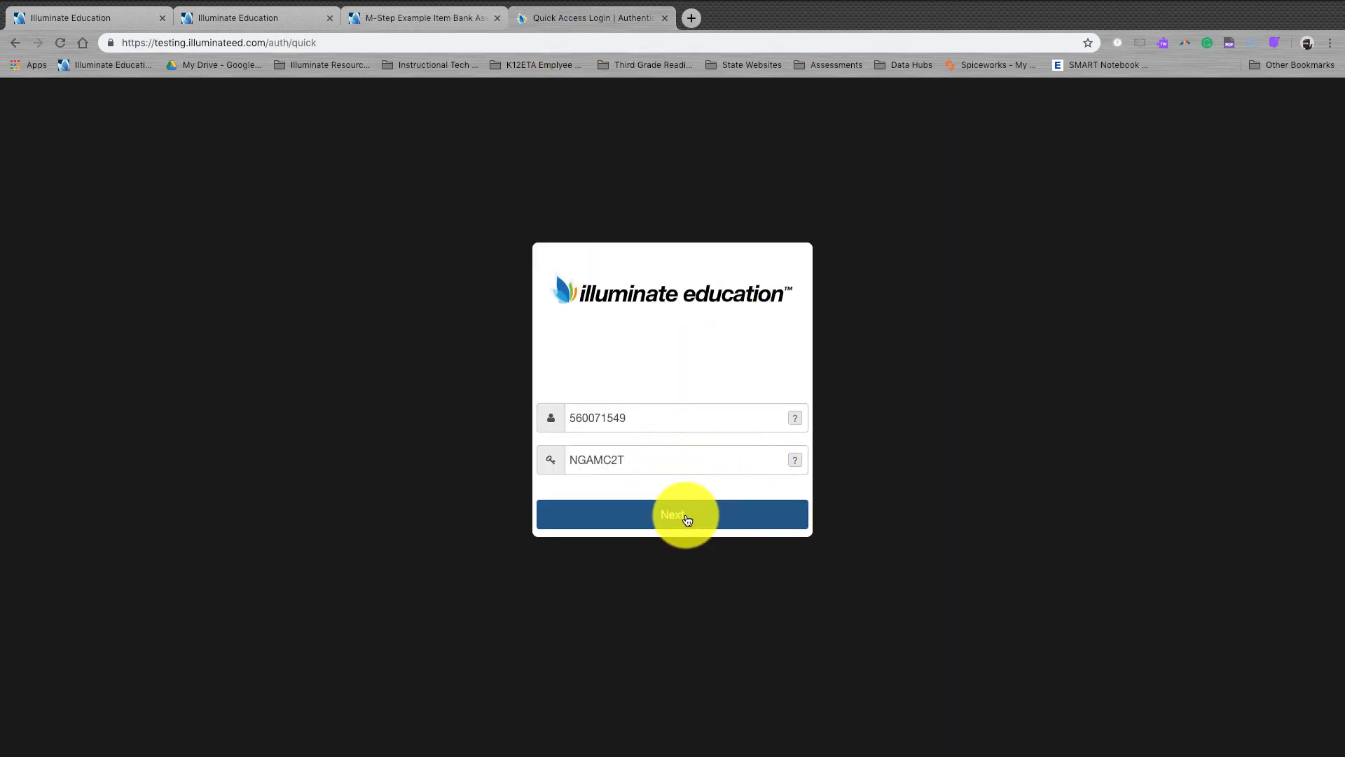
# Step: Sign in as the student, confirm the details, and begin the M-Step Example Item Bank Assessment
pyautogui.click(685, 517)
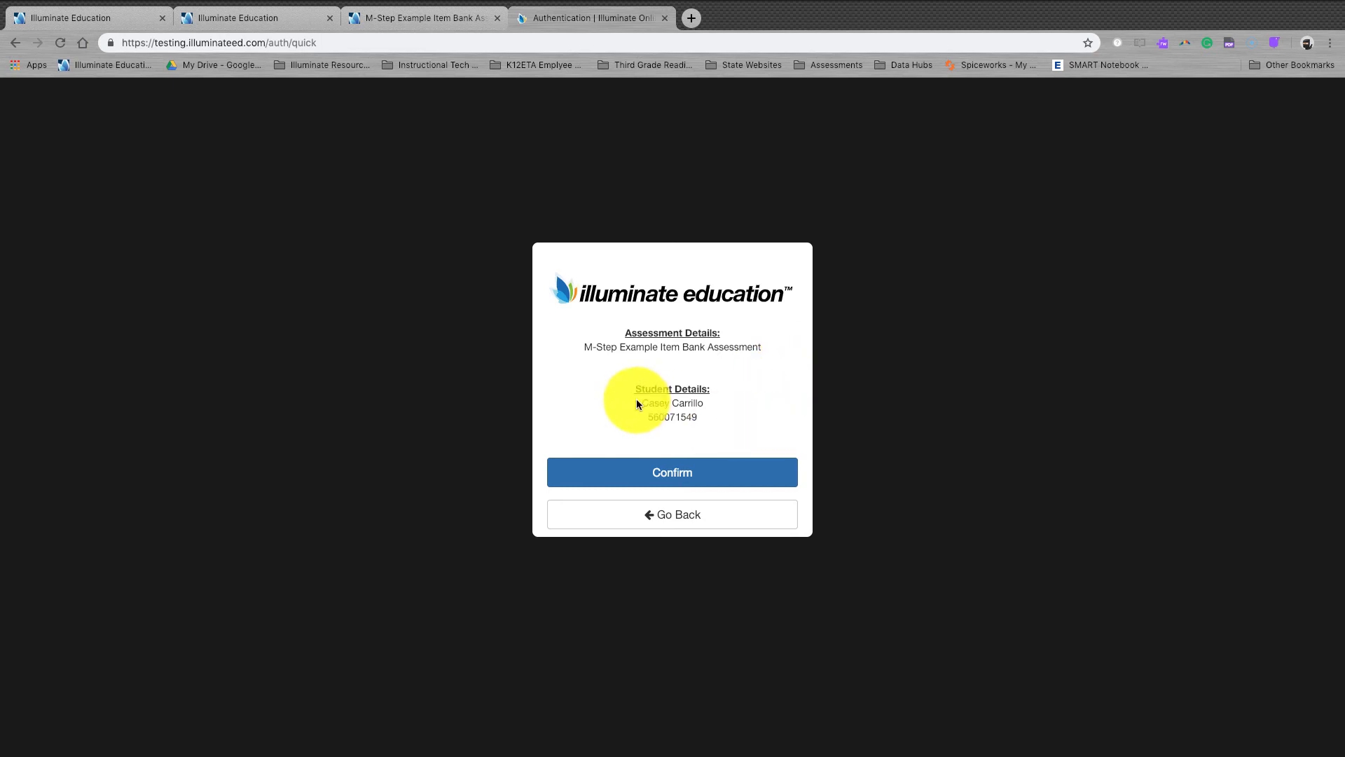
pyautogui.click(700, 482)
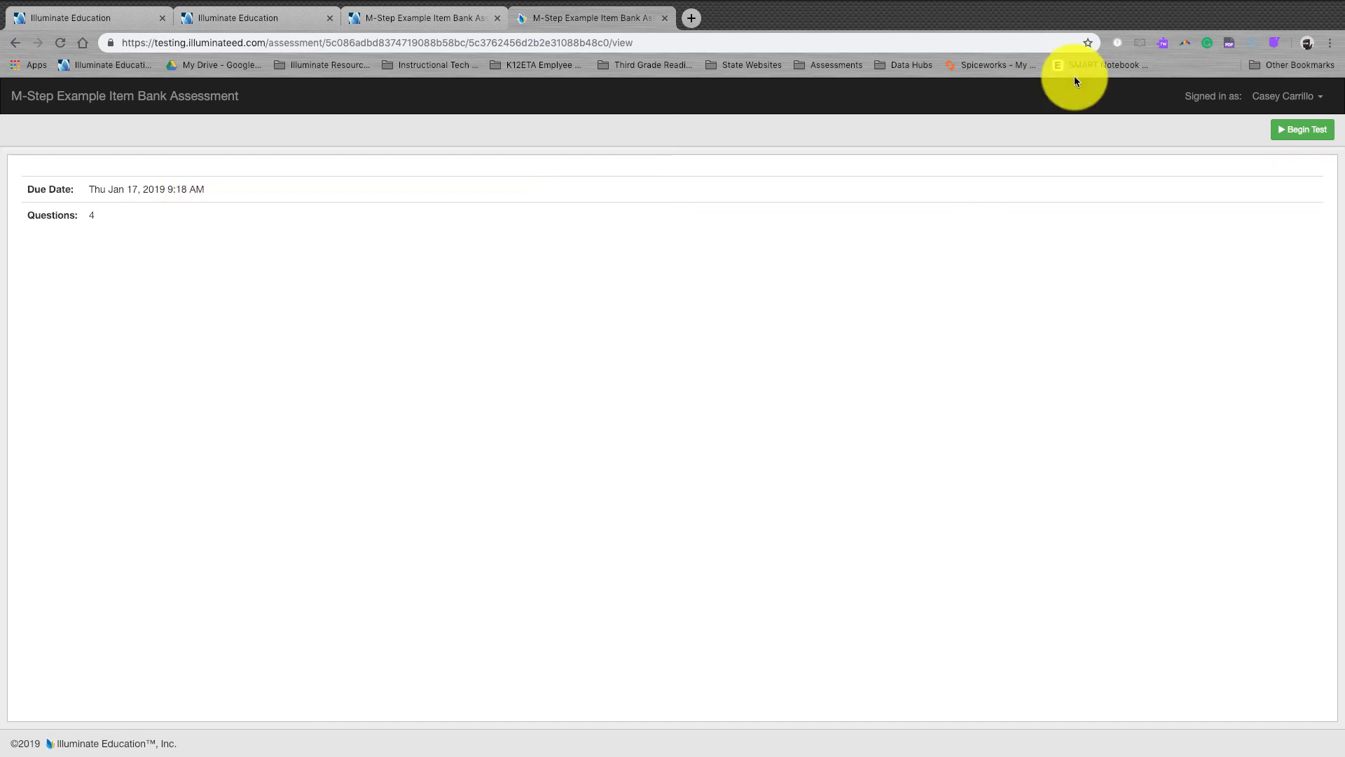
pyautogui.click(1301, 133)
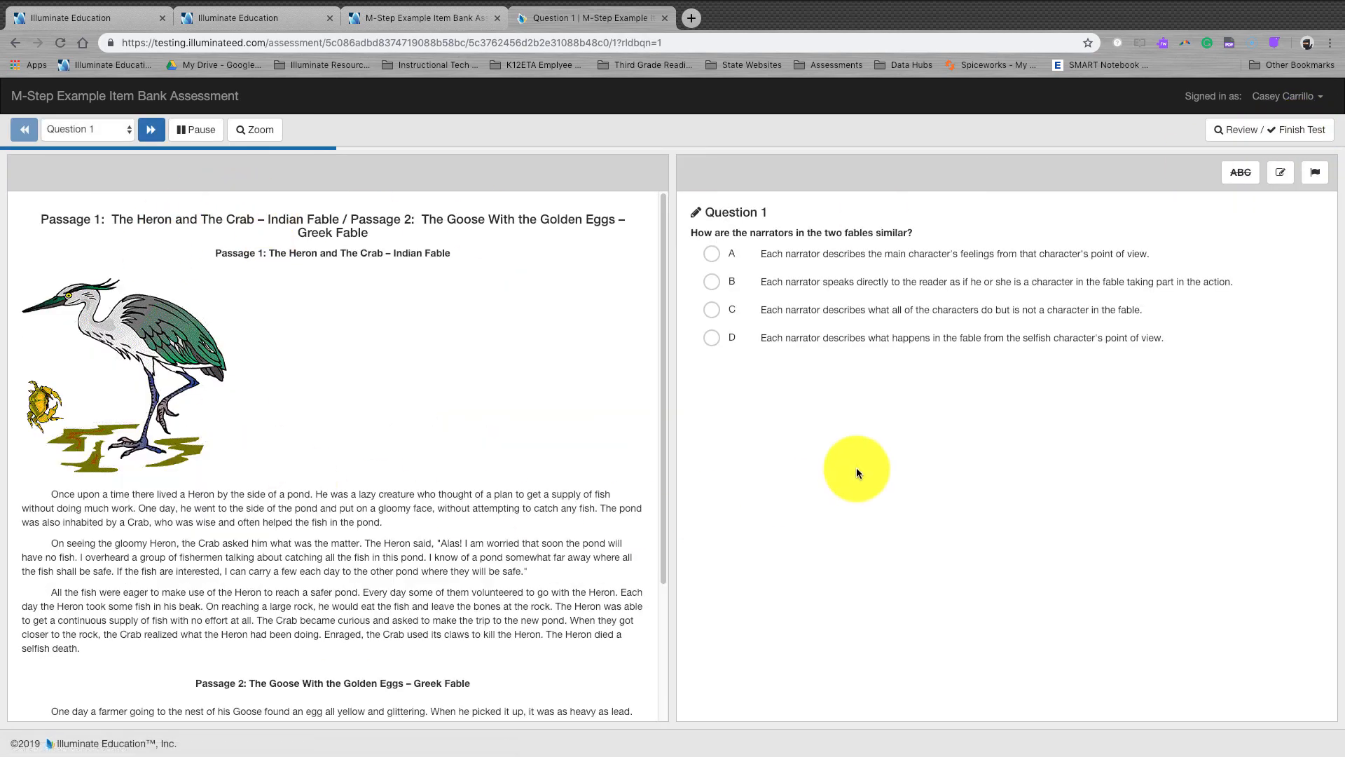